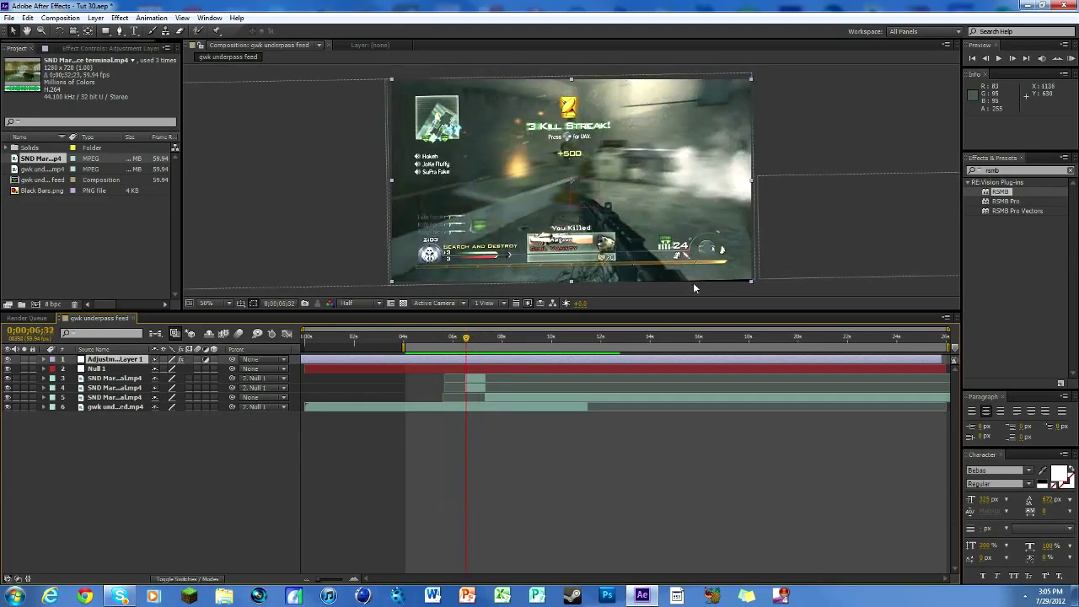
Step: Delete the adjustment layer, the null layer and the two upper SND clip copies, leaving one SND clip above the underpass footage
mouse_move(475, 331)
mouse_down()
mouse_move(466, 336)
mouse_move(487, 338)
mouse_up()
click(114, 360)
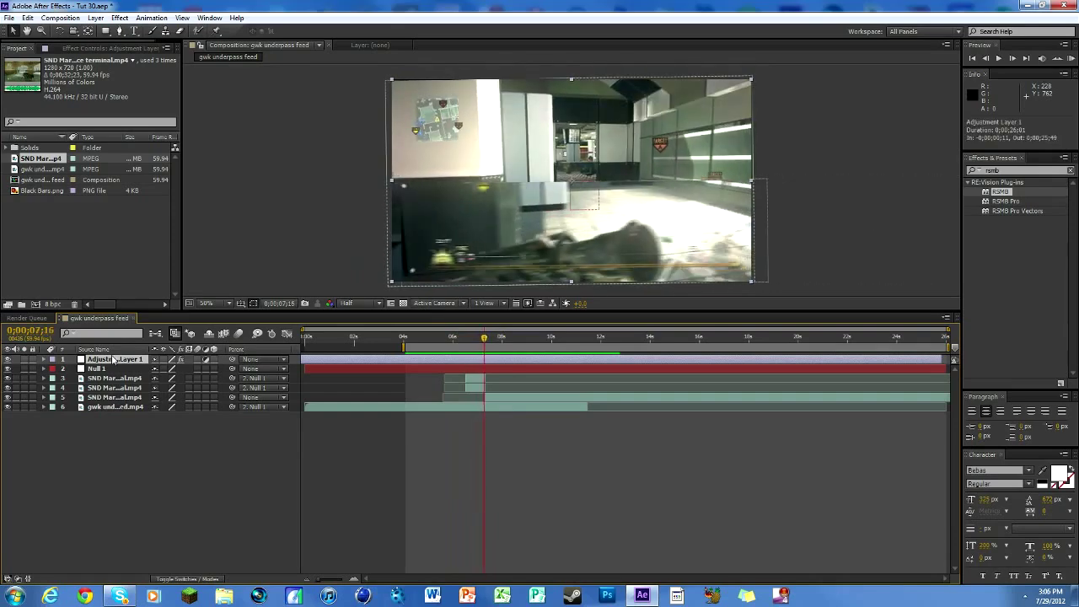
key(Delete)
click(112, 360)
key(Delete)
click(110, 361)
key(Delete)
click(108, 361)
key(Delete)
Step: Draw a four-point Pen mask around the lower half of the SND clip at 0;00;05;35 and fine-tune its upper-right corner
mouse_move(485, 339)
mouse_down()
mouse_move(496, 337)
mouse_move(442, 359)
mouse_move(459, 337)
mouse_move(433, 338)
mouse_move(487, 343)
mouse_move(442, 339)
mouse_up()
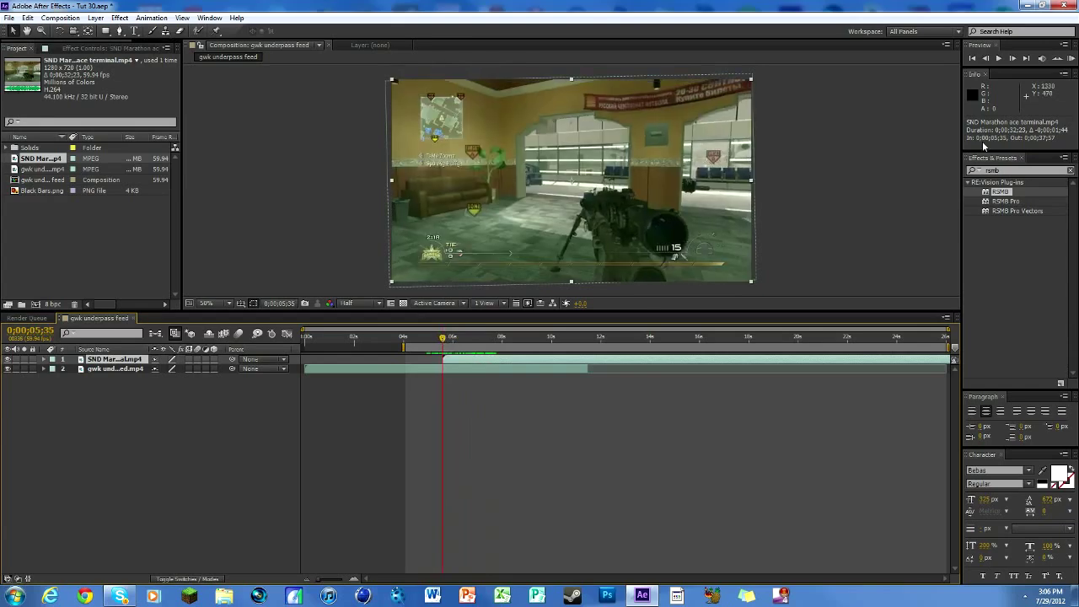
click(998, 58)
click(242, 141)
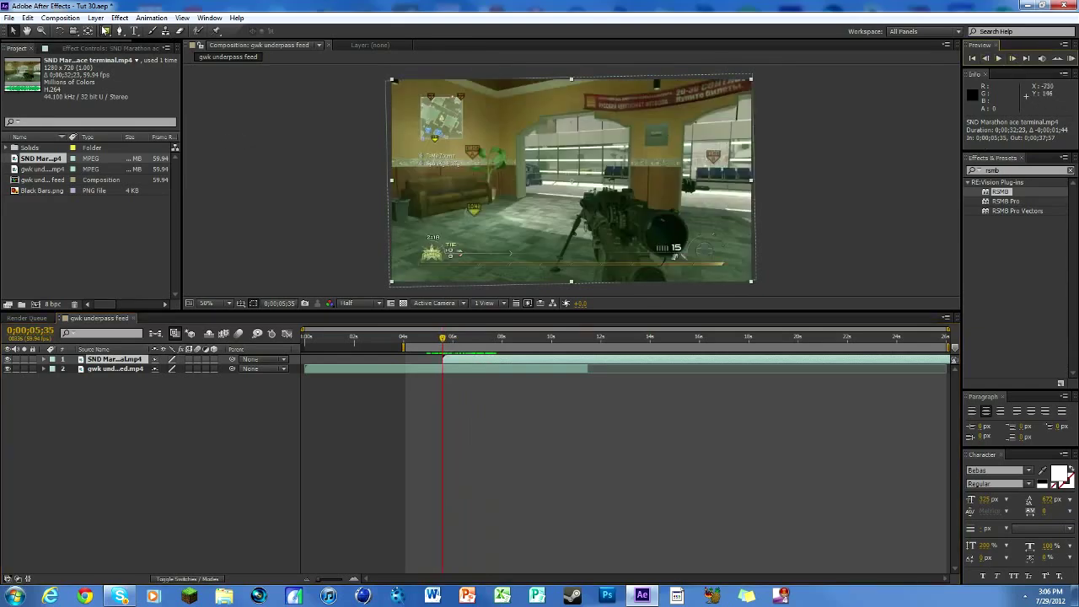
key(g)
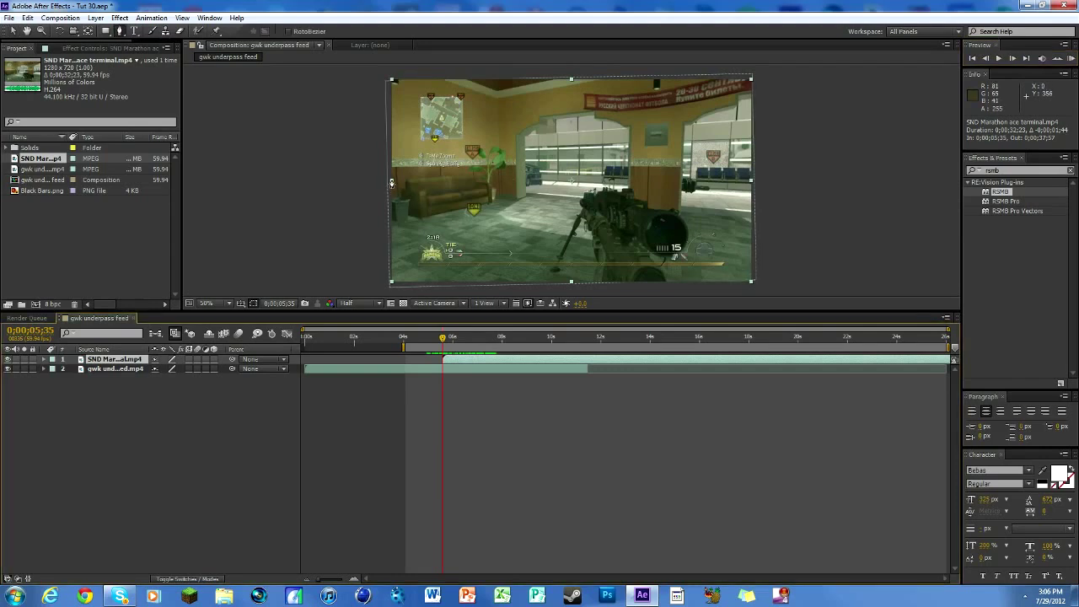
click(391, 180)
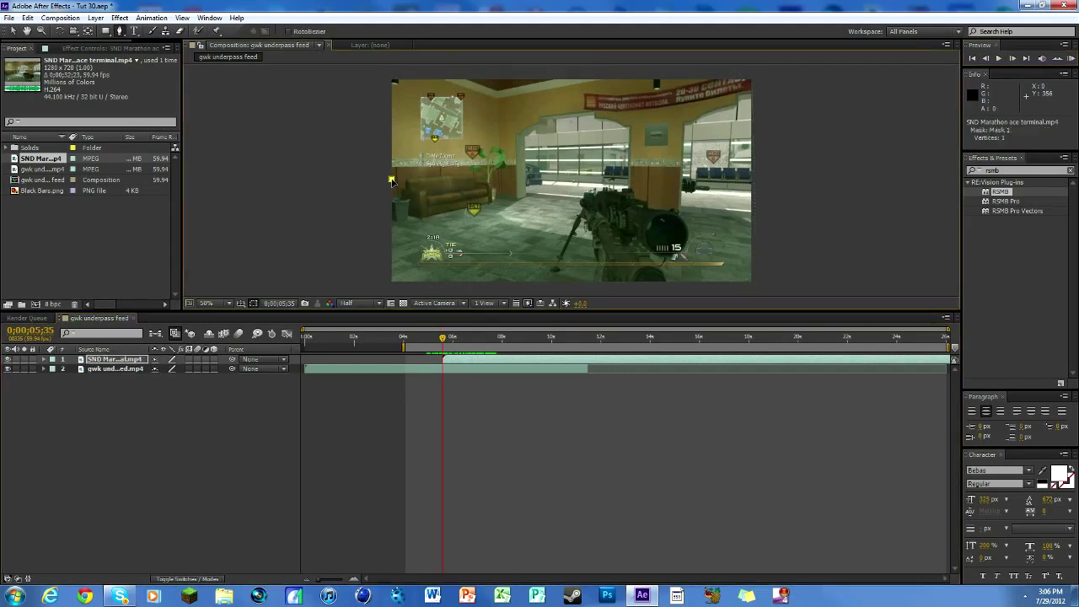
click(751, 181)
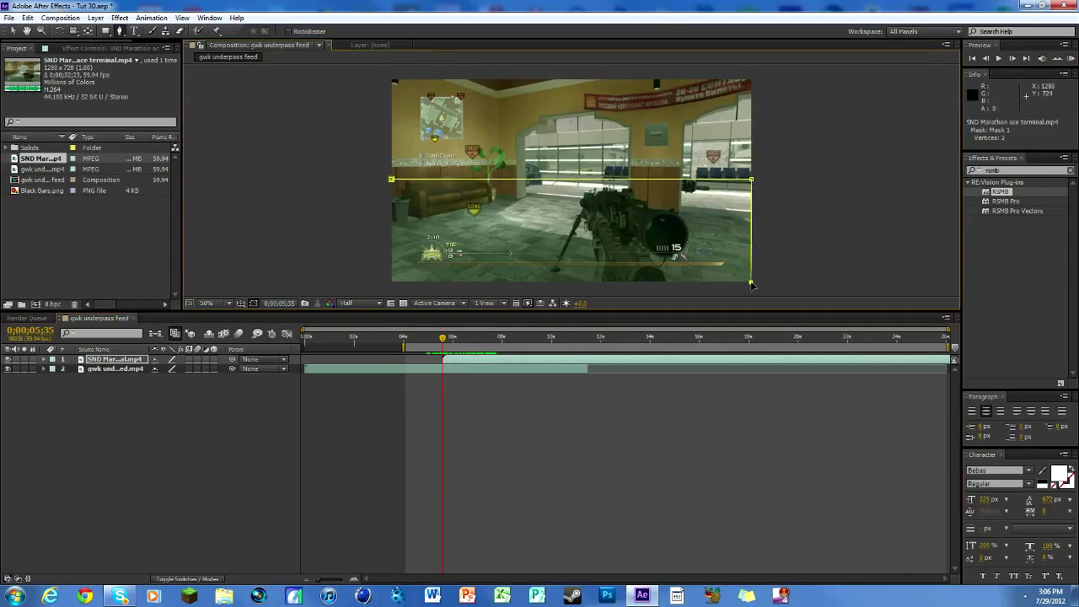
click(390, 284)
click(392, 180)
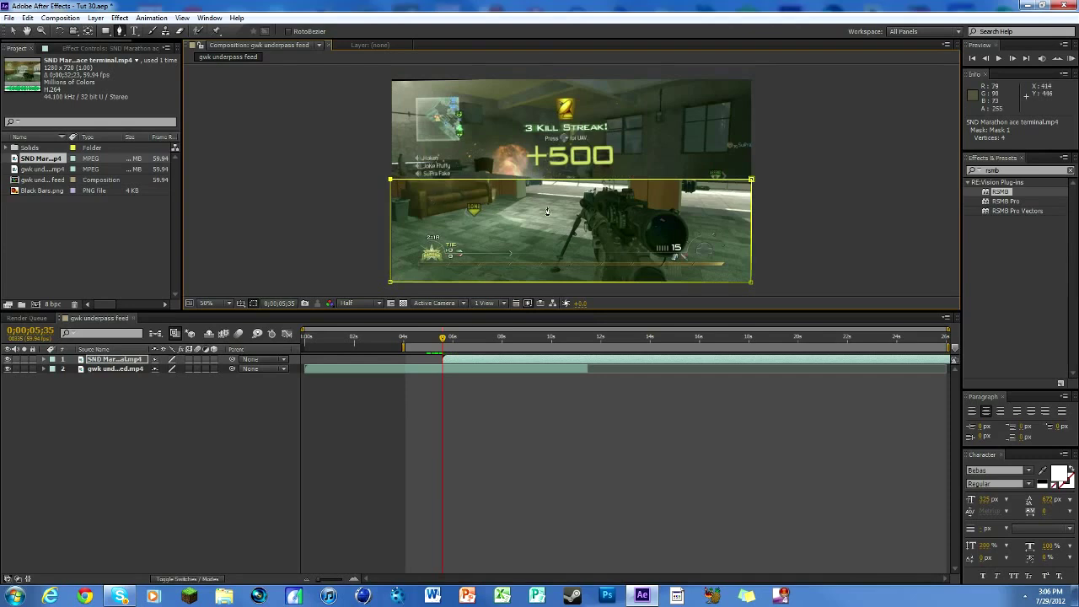
drag(752, 180, 751, 179)
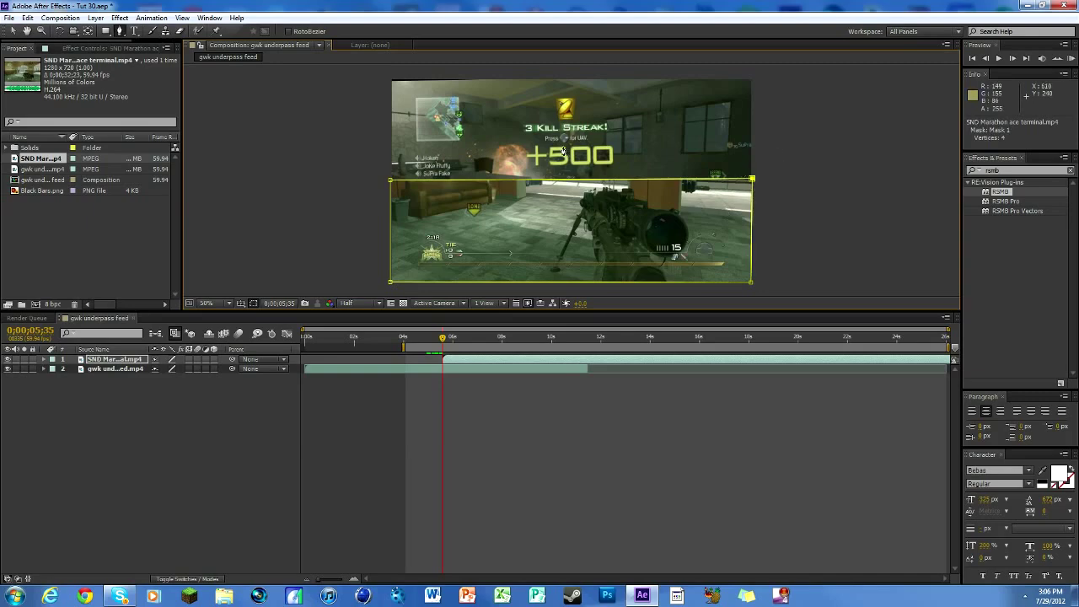
Step: Return to 0;00;05;35 and duplicate the masked SND clip layer
mouse_move(445, 340)
mouse_down()
mouse_move(465, 341)
mouse_move(446, 348)
mouse_up()
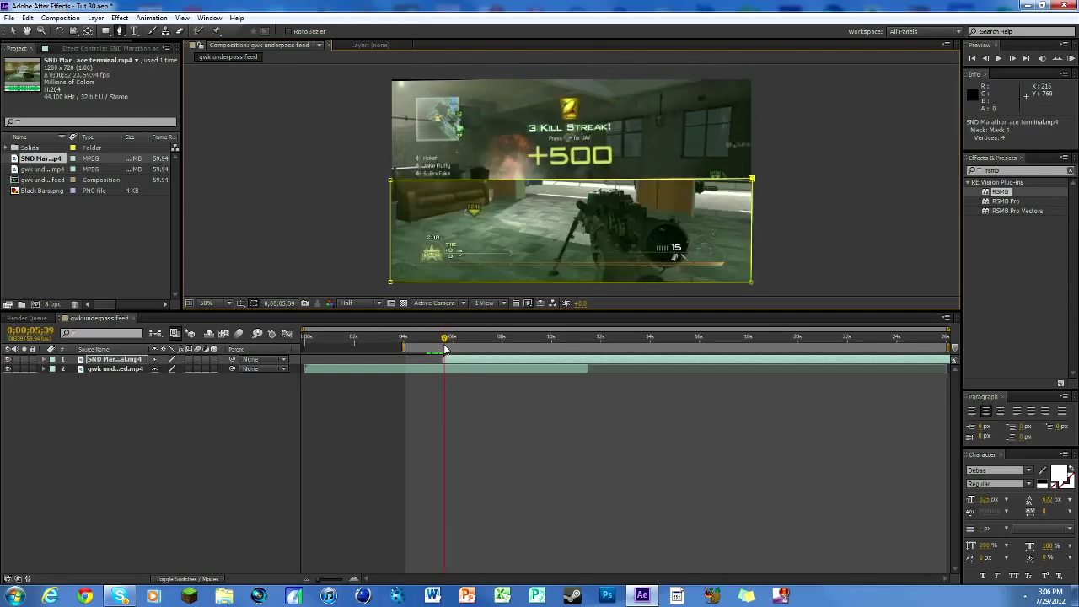
click(988, 59)
click(987, 59)
click(988, 59)
click(988, 59)
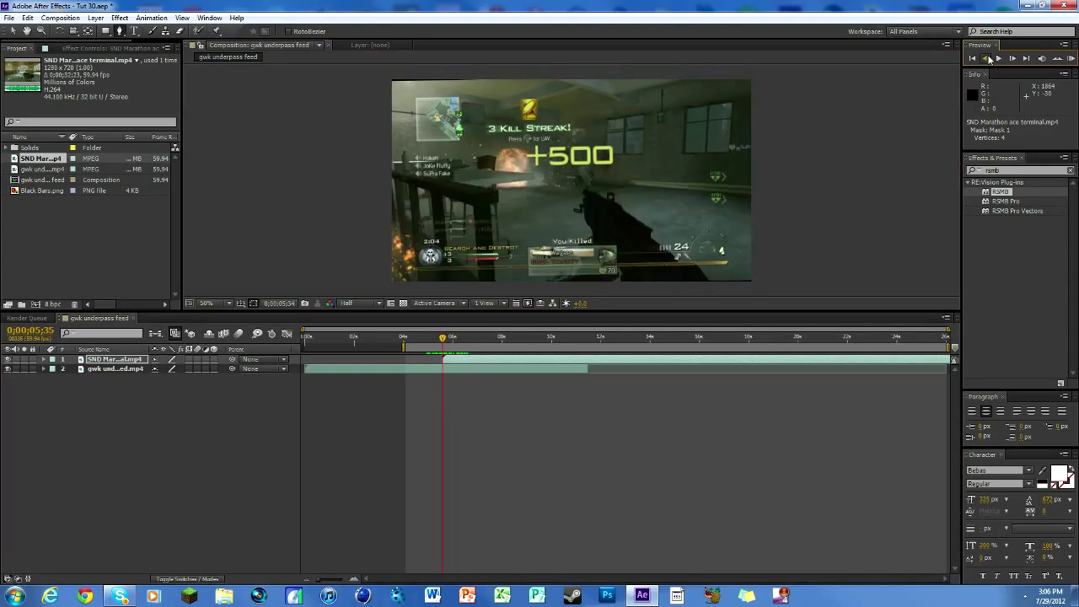
click(496, 360)
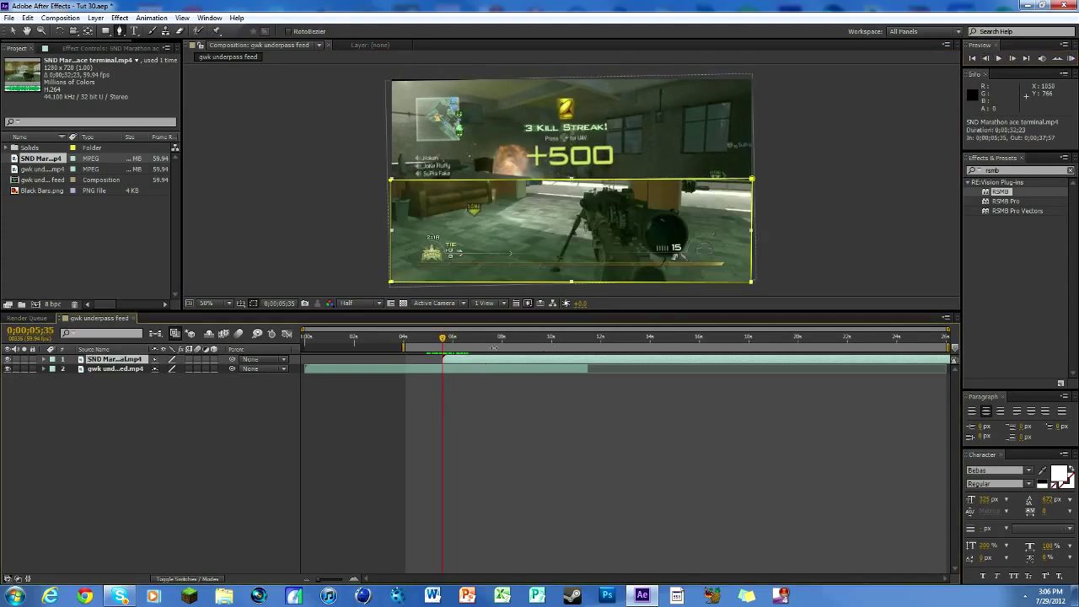
key(ctrl+v)
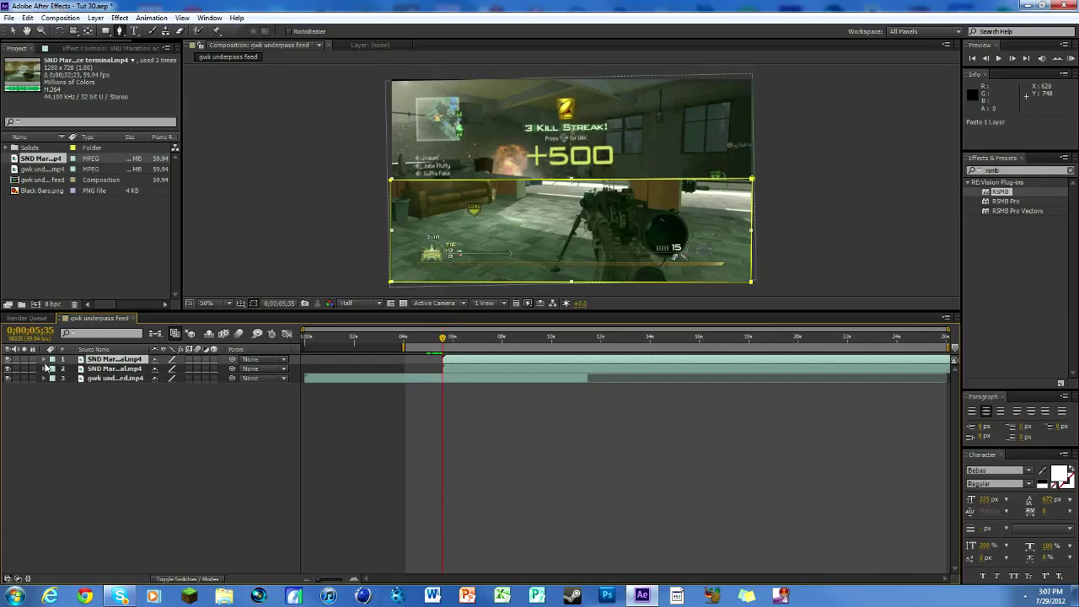
Step: Invert Mask 1 on the top SND clip so it covers the upper half of the frame
click(44, 361)
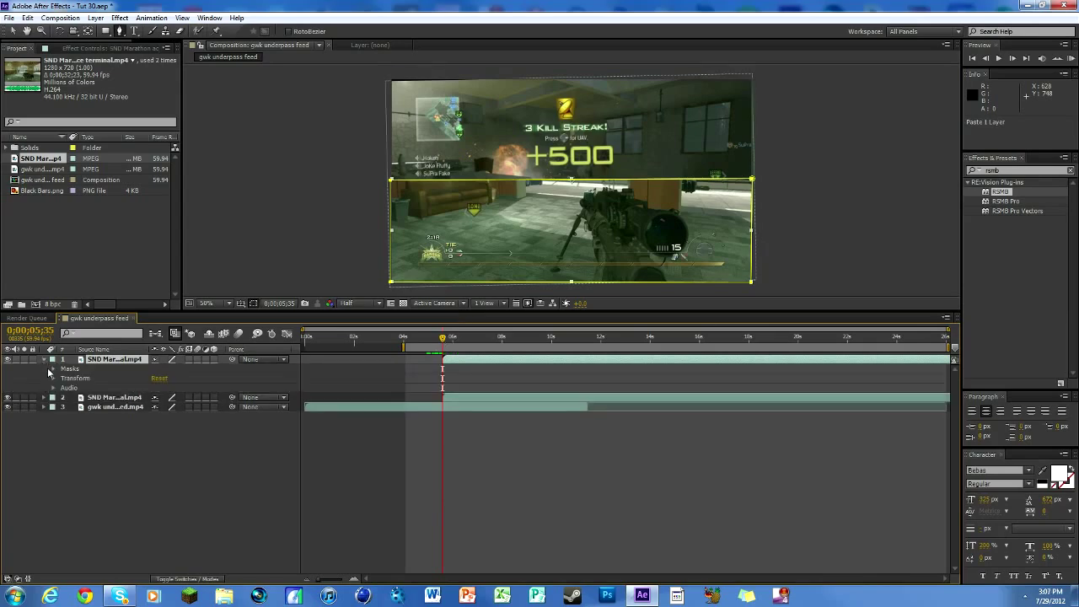
click(54, 370)
click(194, 379)
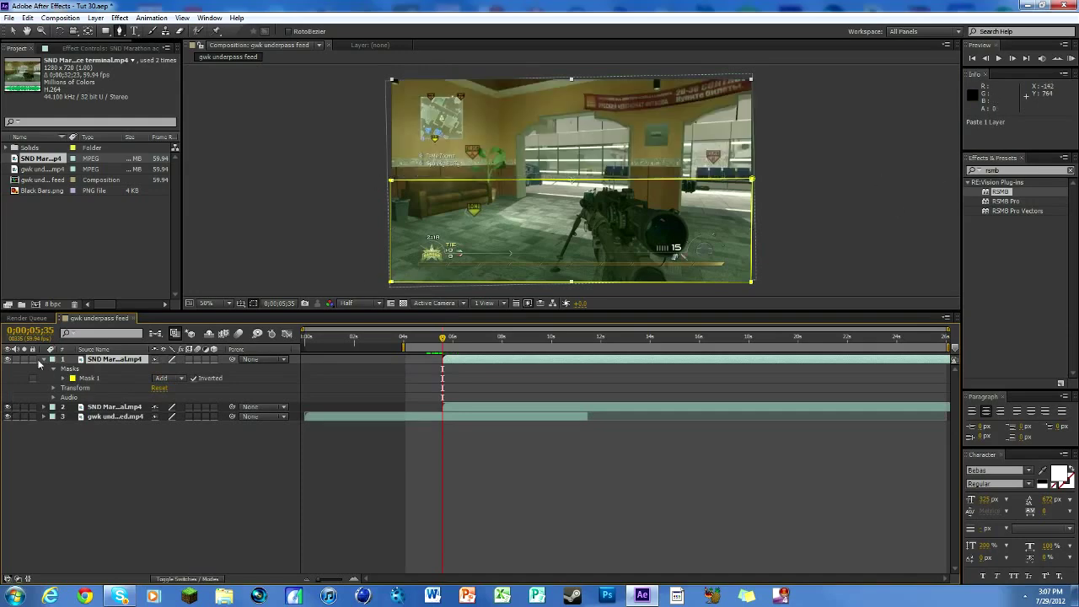
click(44, 360)
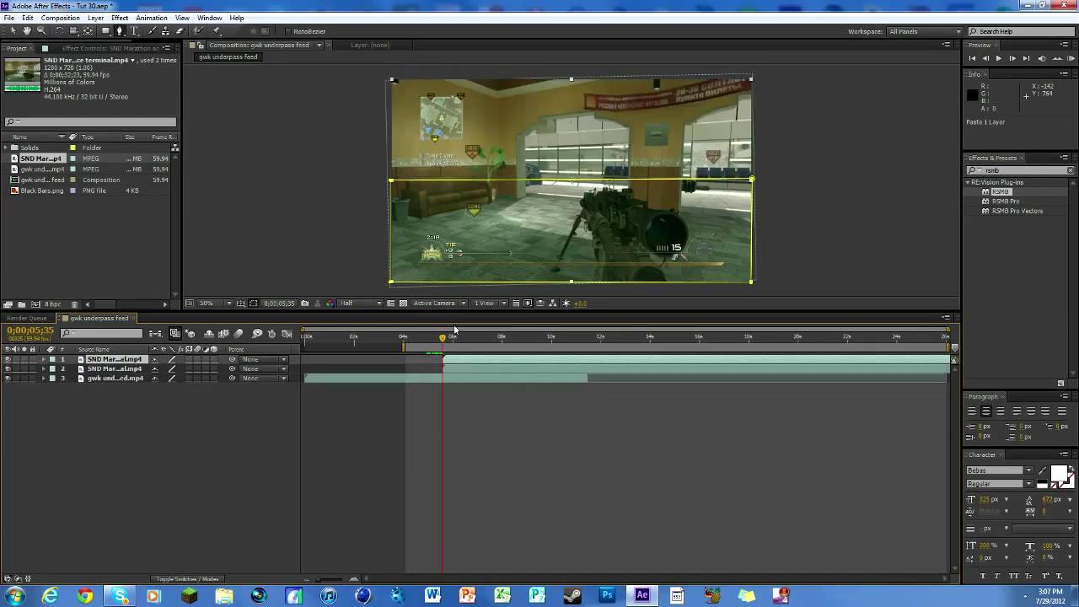
Step: Reveal Position on both SND clips and keyframe the top one off-frame at -650, 360 at 0;00;05;35
key(p)
shift+click(460, 380)
key(p)
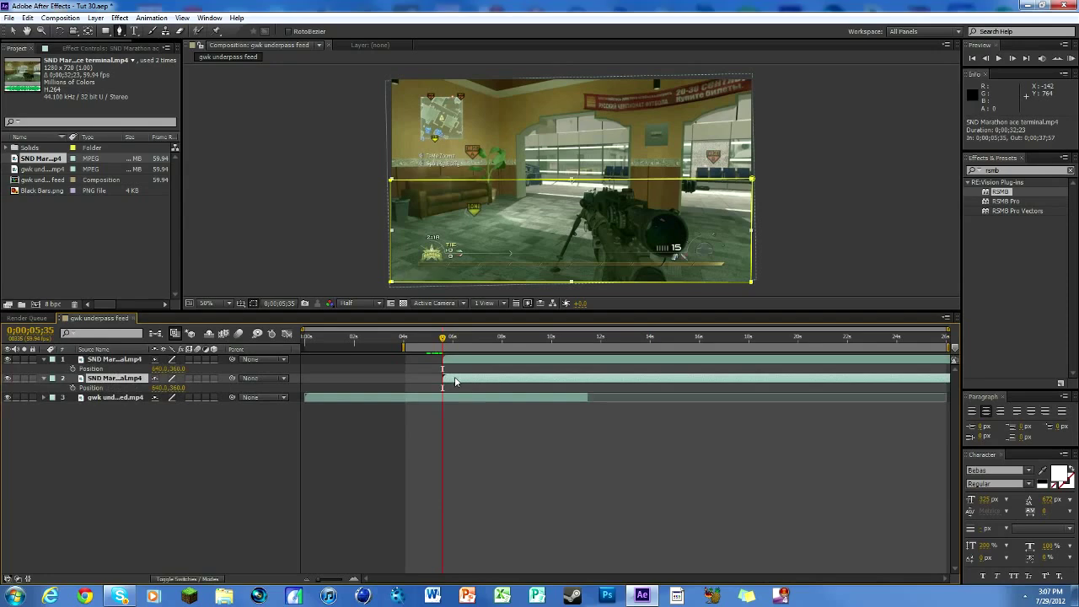
click(546, 125)
click(101, 381)
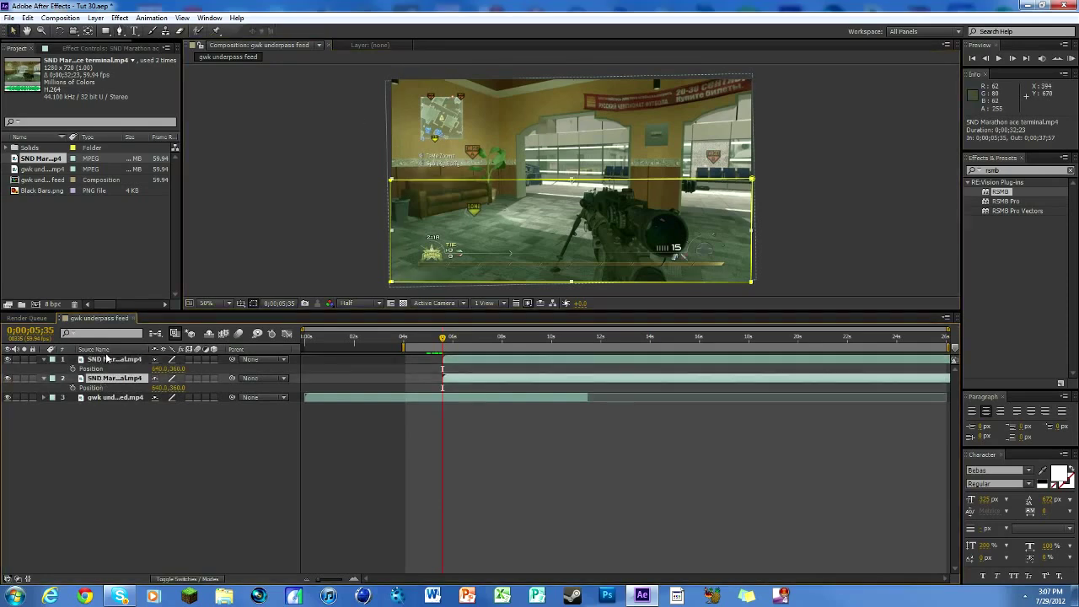
click(108, 360)
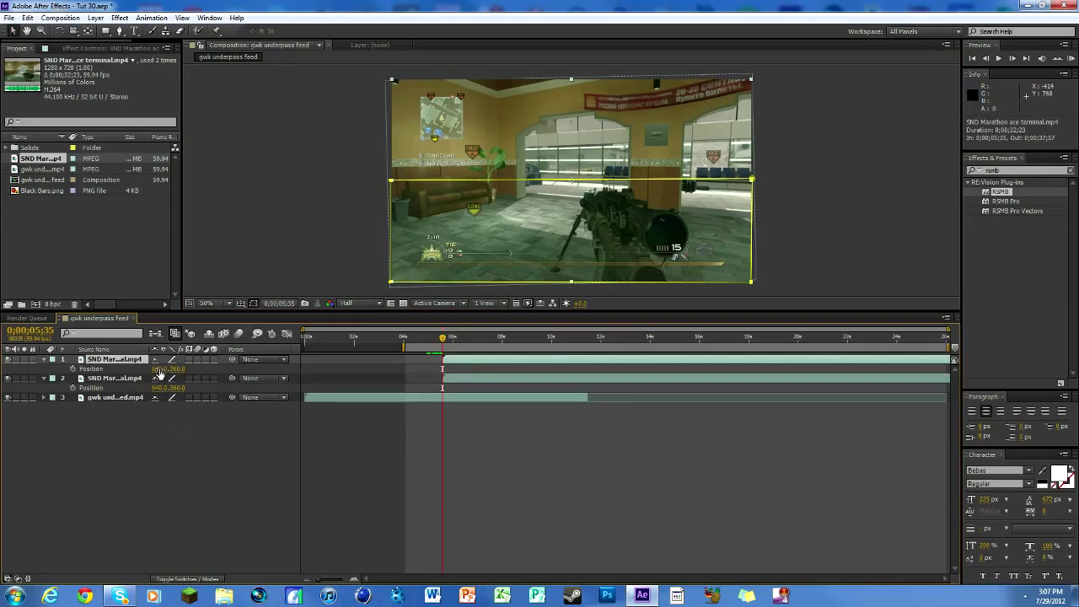
drag(157, 368, 86, 368)
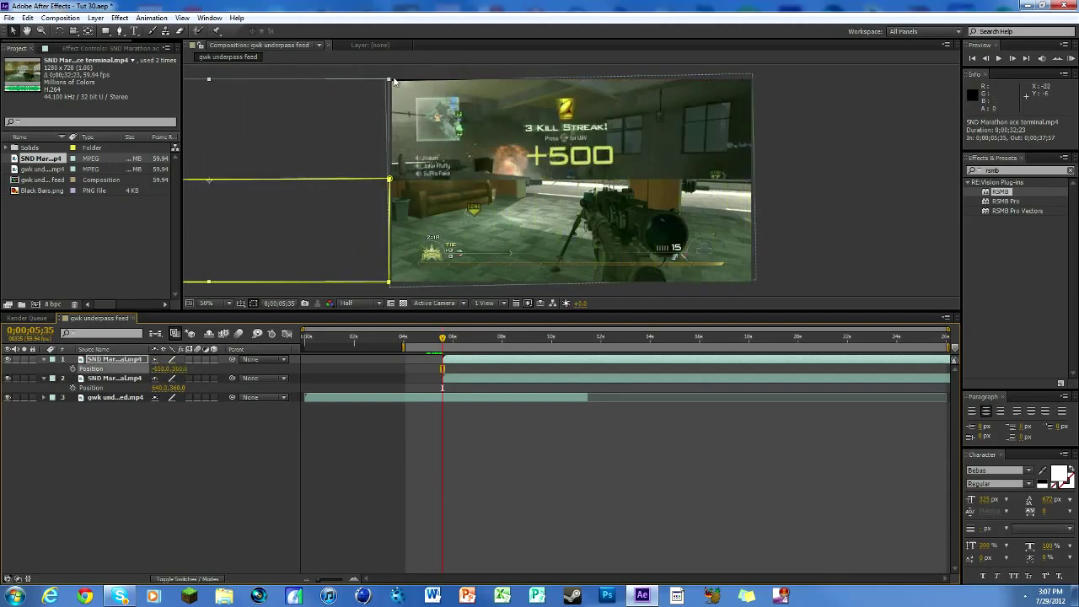
click(74, 370)
Step: Set the top SND clip's horizontal Position to 640 at 0;00;05;58
drag(445, 339, 453, 338)
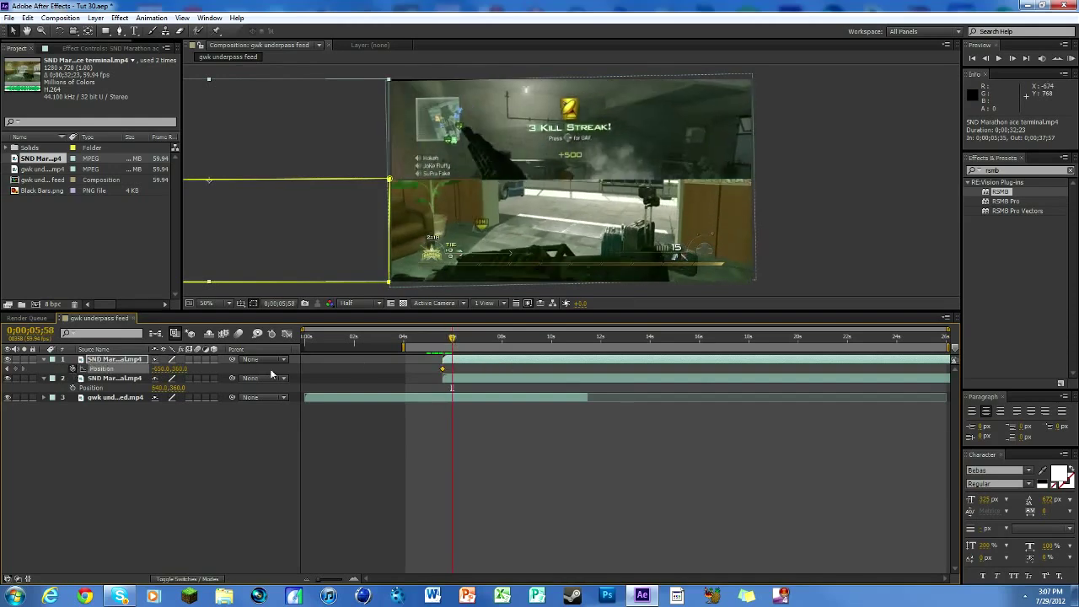
click(156, 370)
text(640)
key(Return)
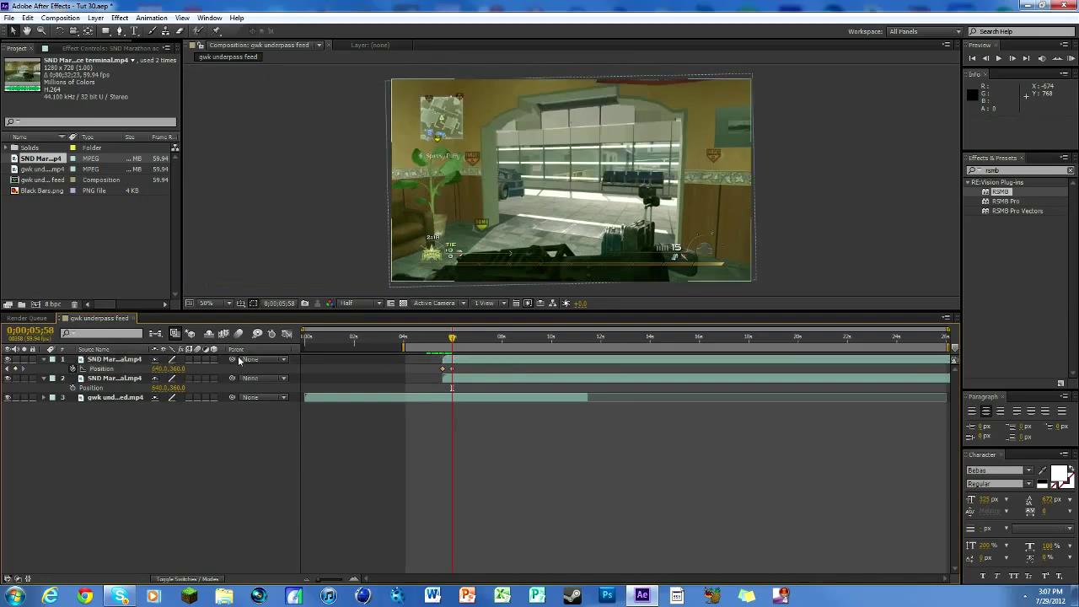
Step: Keyframe the second SND clip's Position off-frame at 1935, 360 at 0;00;05;58
click(465, 383)
drag(169, 393, 911, 340)
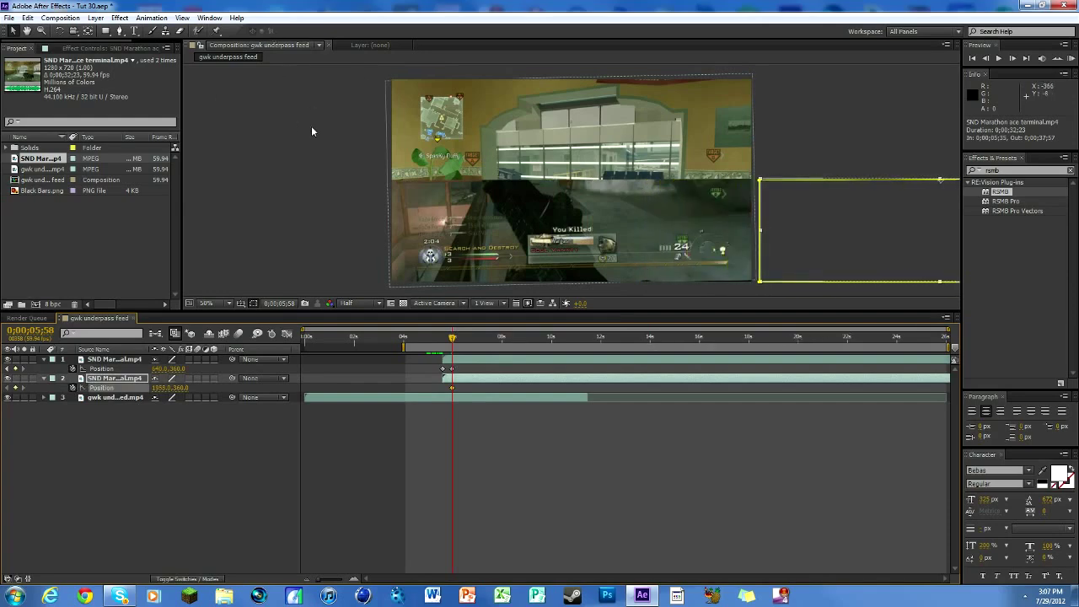
key(shift+Left)
key(shift+Left)
Step: Set the second SND clip's horizontal Position to 640 at 0;00;06;23
drag(454, 344, 463, 344)
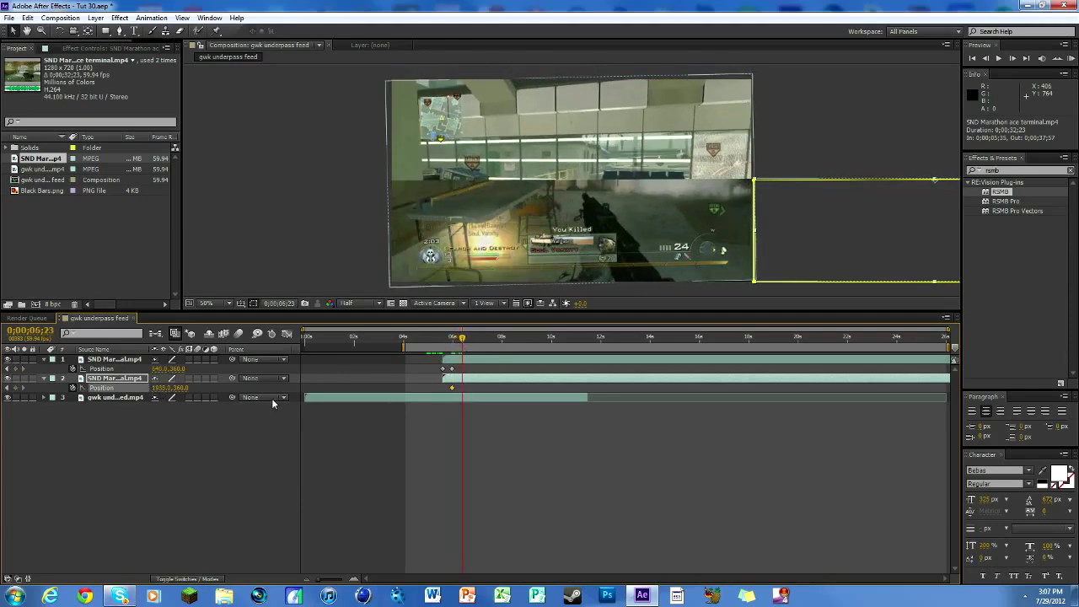
click(161, 387)
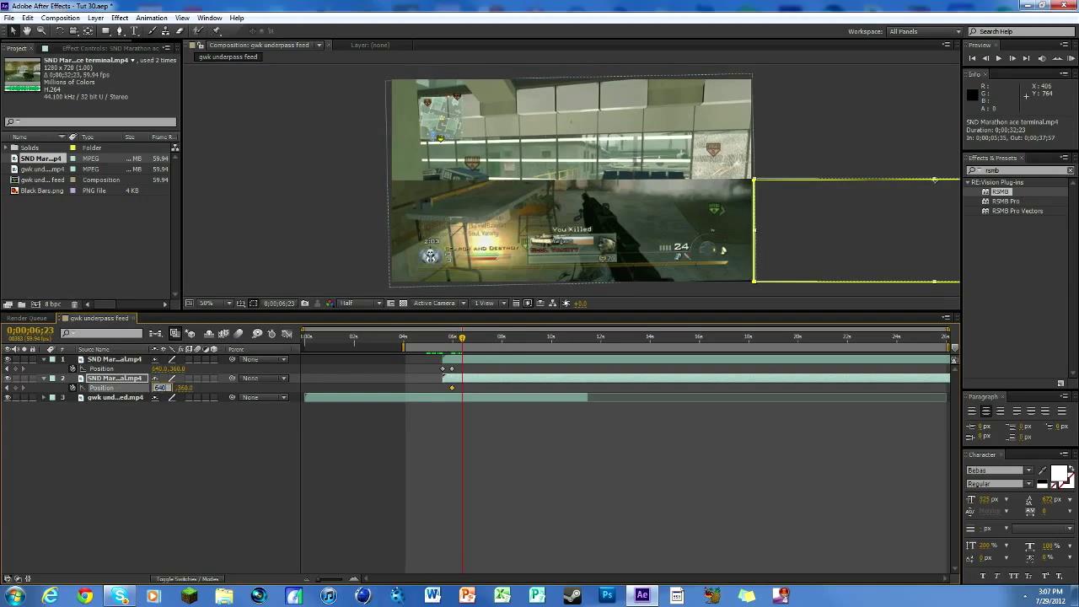
text(640)
key(Return)
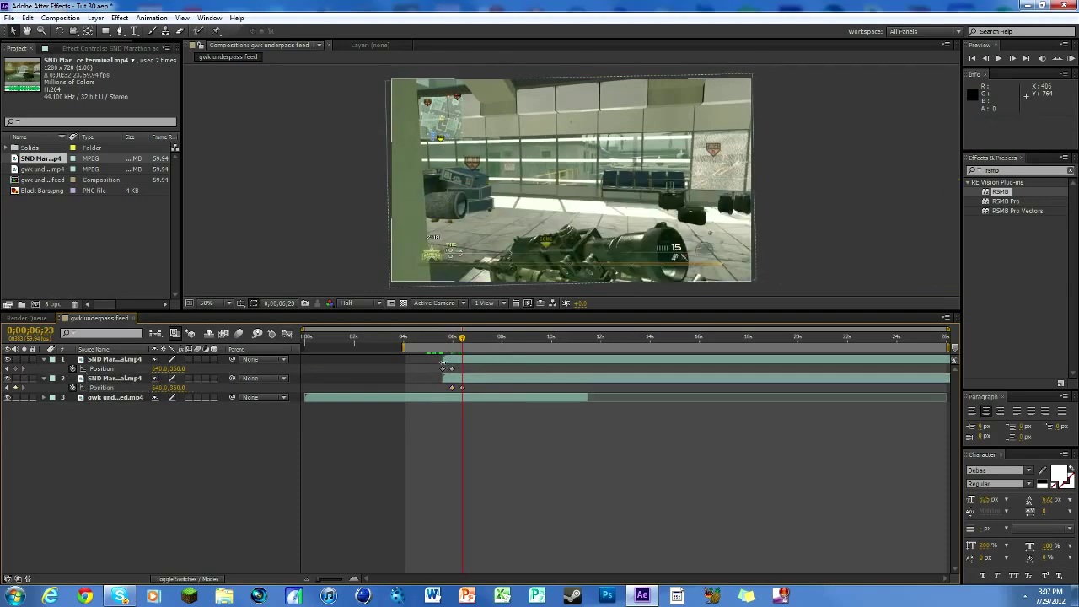
Step: Check how each half of the SND clip slides in by toggling the layers' visibility and scrubbing through the transition
click(9, 388)
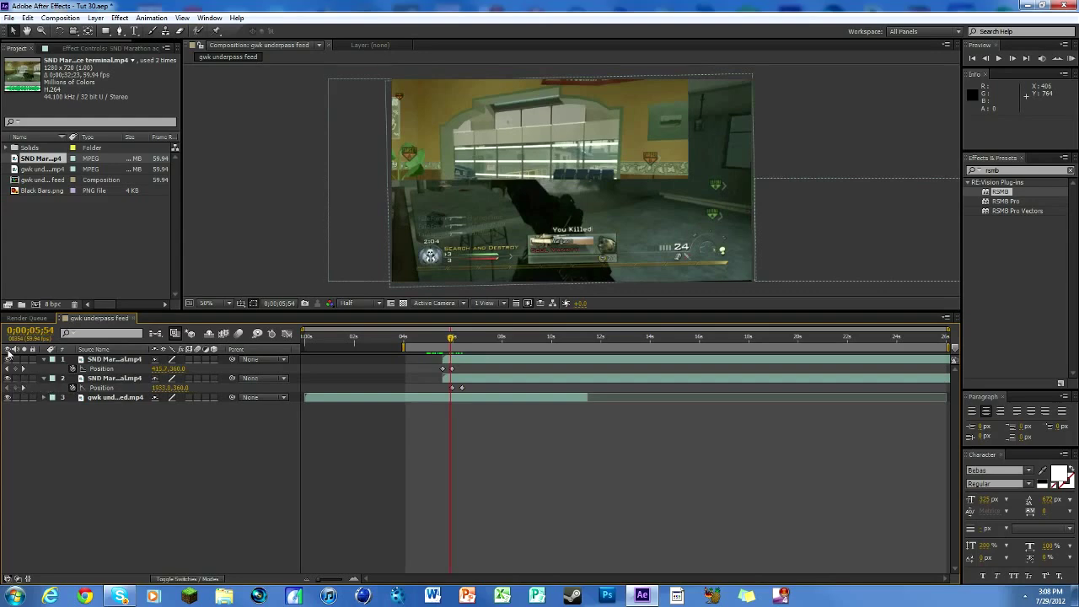
click(8, 378)
mouse_move(451, 338)
mouse_down()
mouse_move(443, 334)
mouse_move(454, 336)
mouse_up()
click(7, 378)
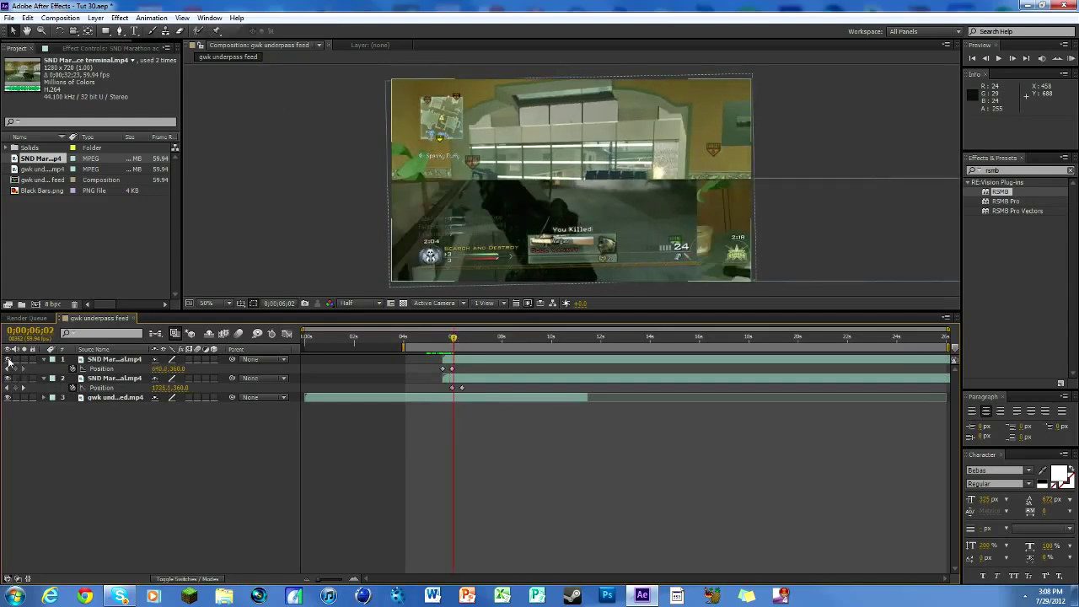
click(7, 360)
drag(455, 339, 449, 331)
click(8, 360)
Step: Apply Easy Ease to all four Position keyframes of the two SND clips and collapse both layers' properties
drag(473, 419, 442, 367)
right_click(441, 372)
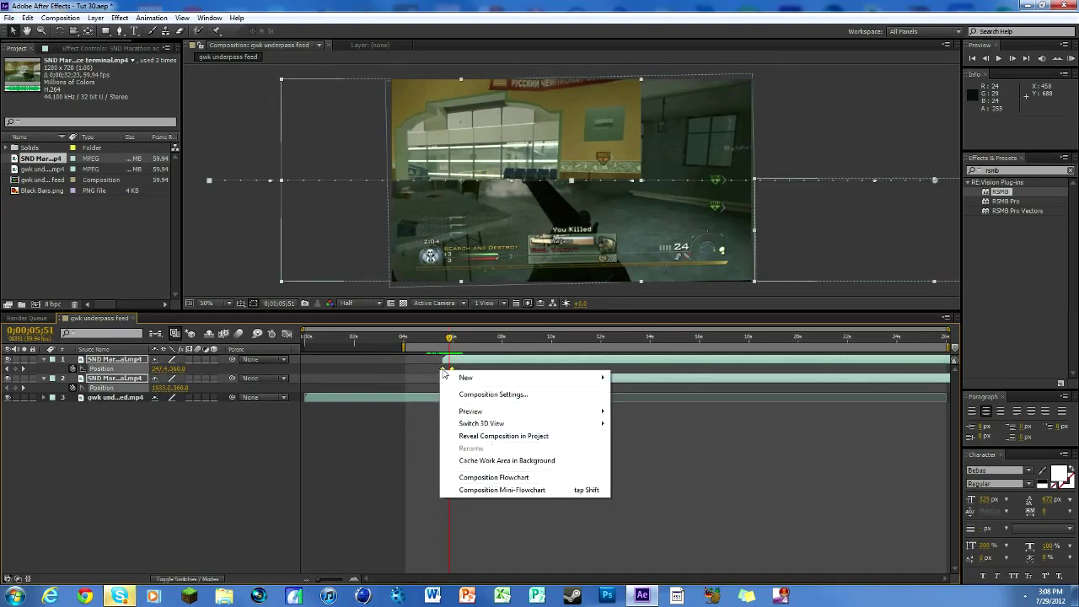
right_click(444, 372)
mouse_move(540, 497)
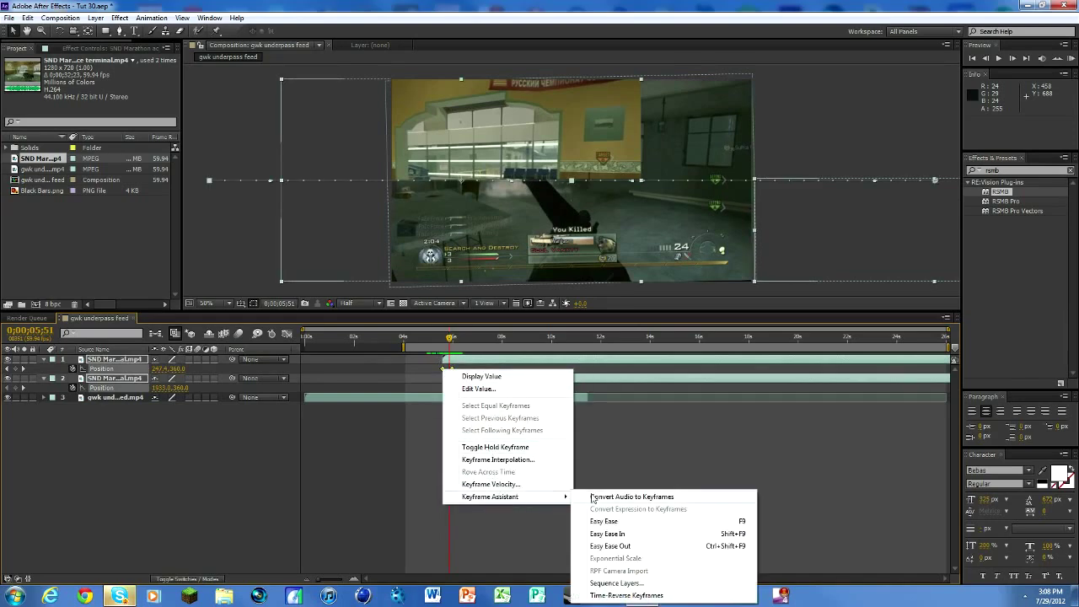
click(605, 521)
drag(448, 337, 457, 338)
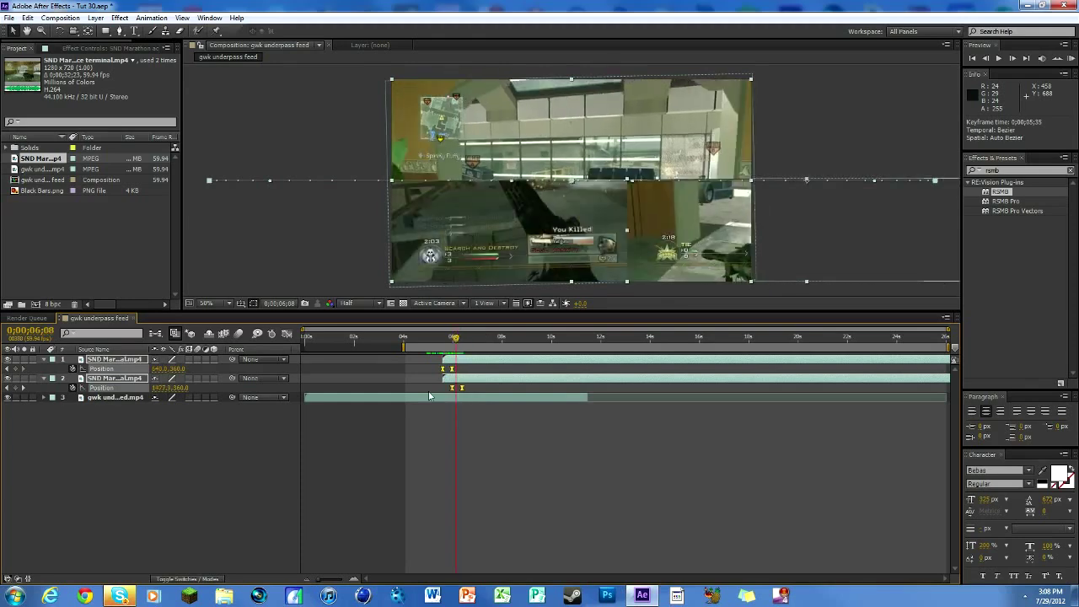
click(315, 434)
click(45, 378)
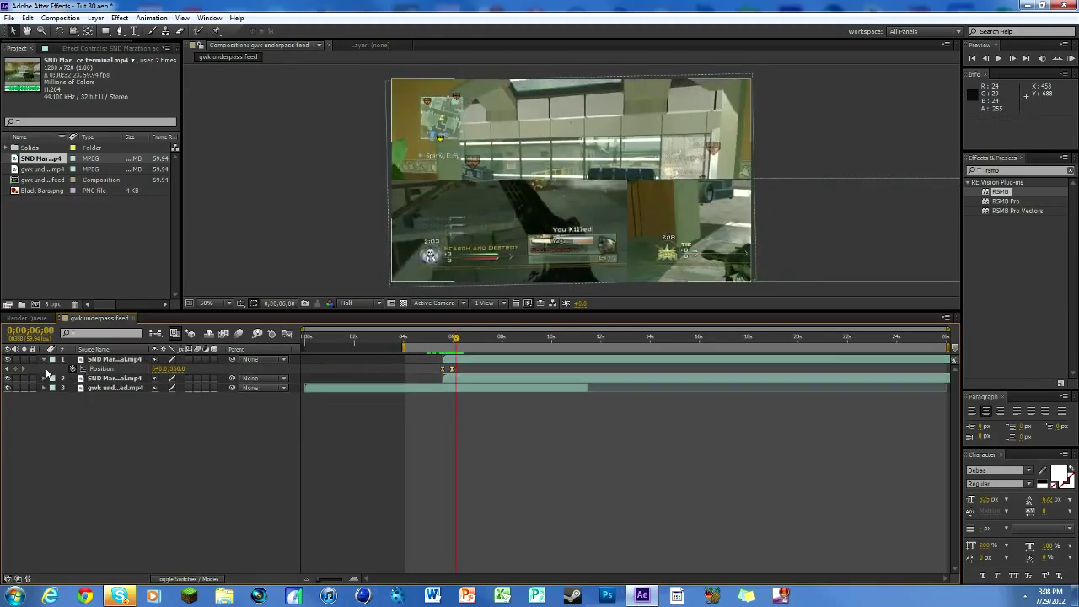
click(45, 361)
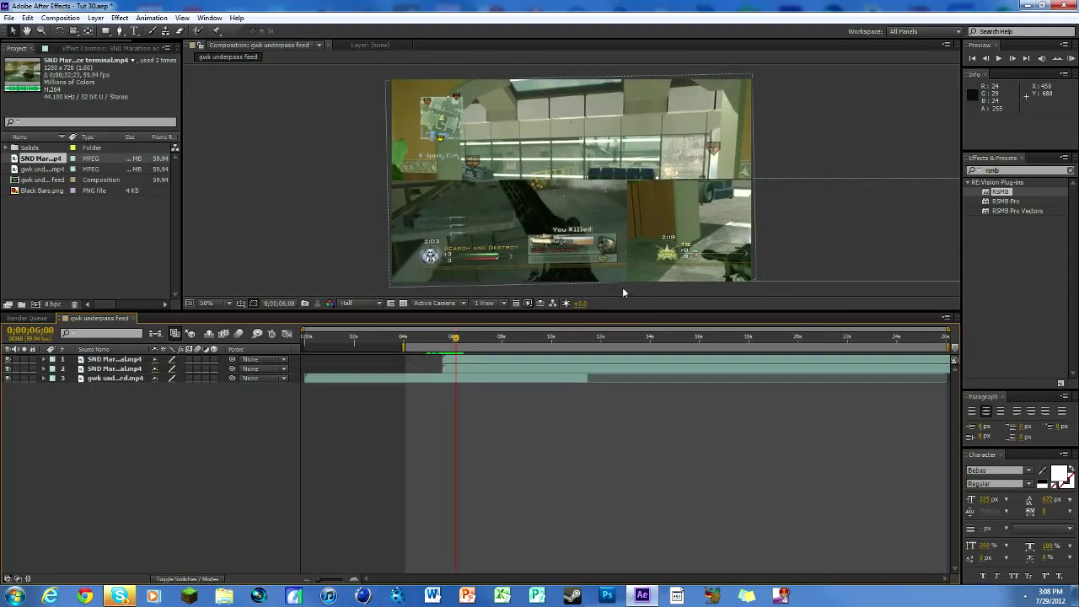
Step: Add a new null object to the composition above the two SND clips
drag(455, 339, 447, 339)
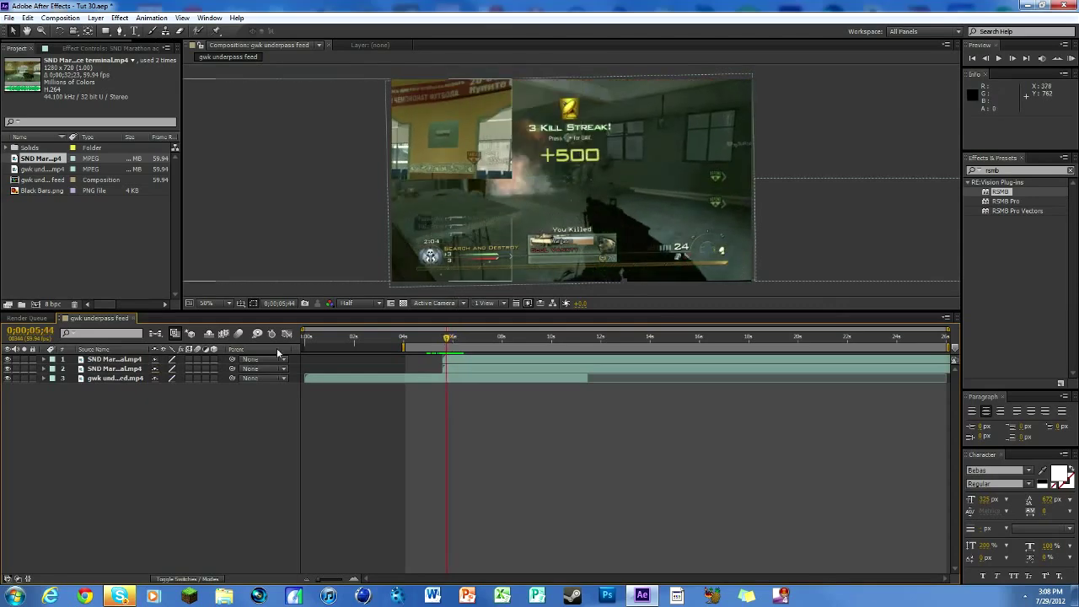
right_click(214, 420)
mouse_move(362, 423)
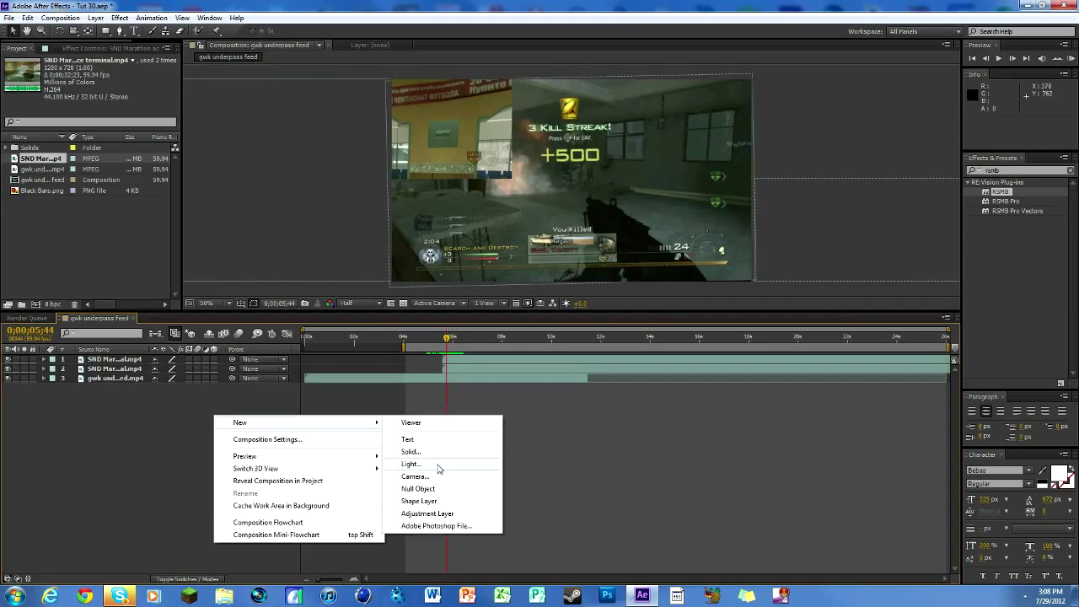
click(419, 489)
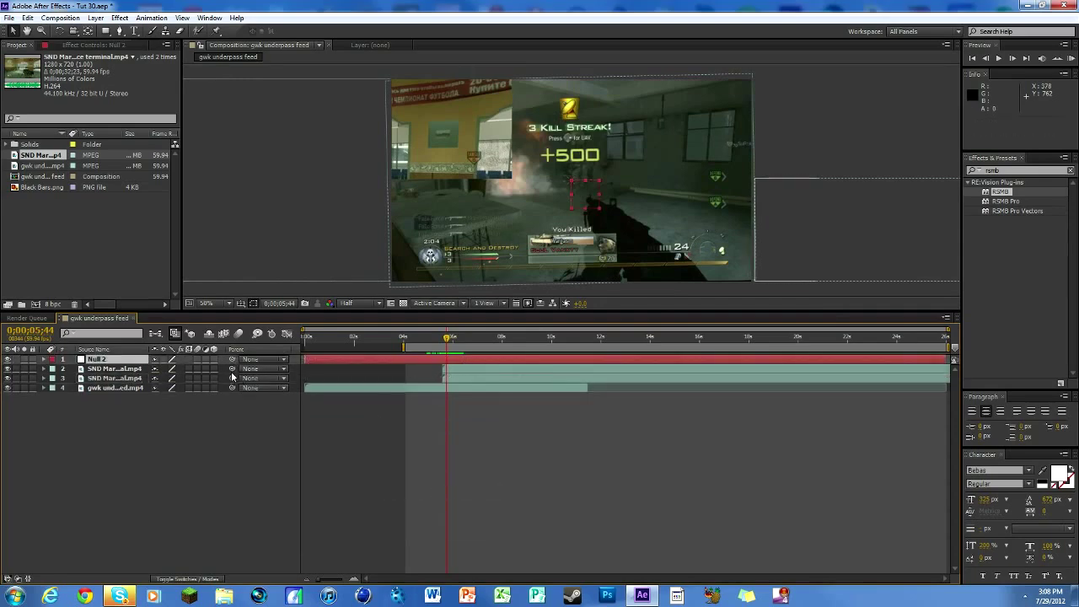
Step: Parent both SND clips and the gwk underpass clip to the Null 2 layer
click(115, 372)
drag(233, 369, 95, 360)
drag(233, 379, 95, 360)
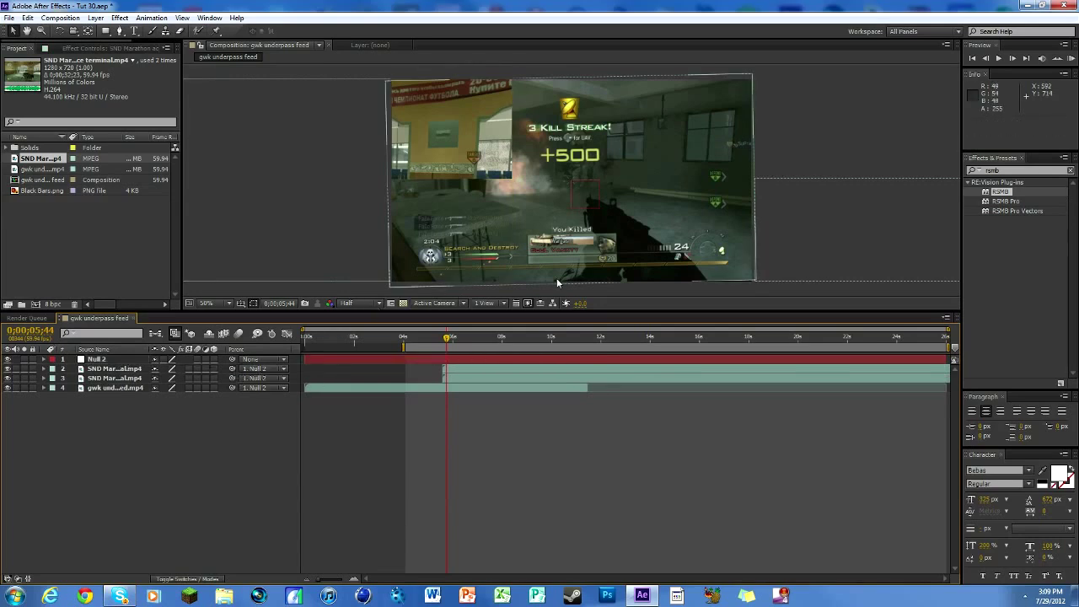
Step: Add the expression wiggle (1,12) to the Position of Null 2 and scrub through the transition
click(464, 361)
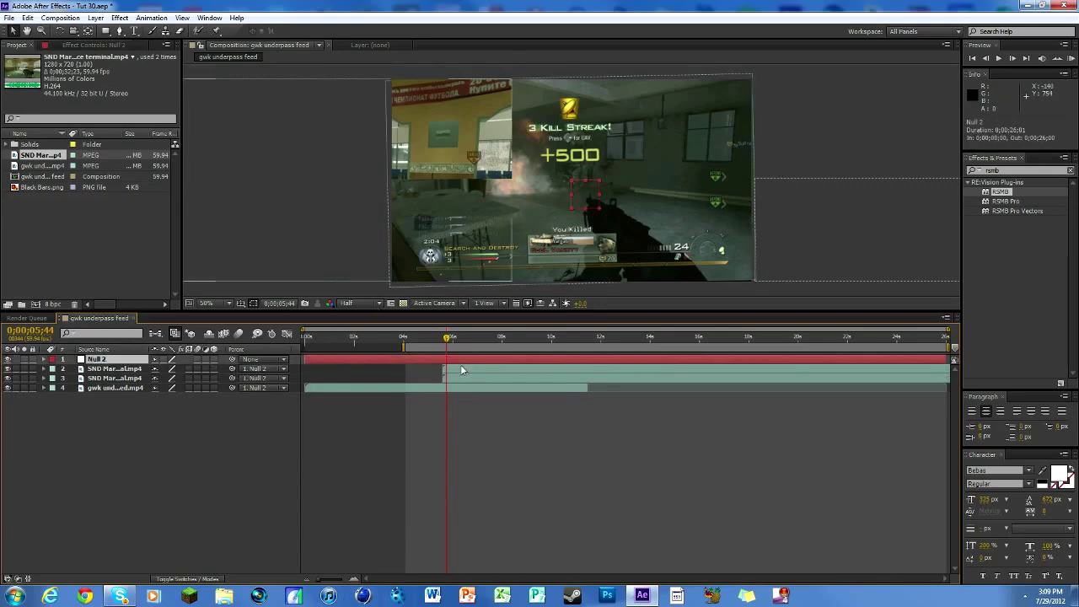
click(444, 345)
drag(448, 338, 452, 340)
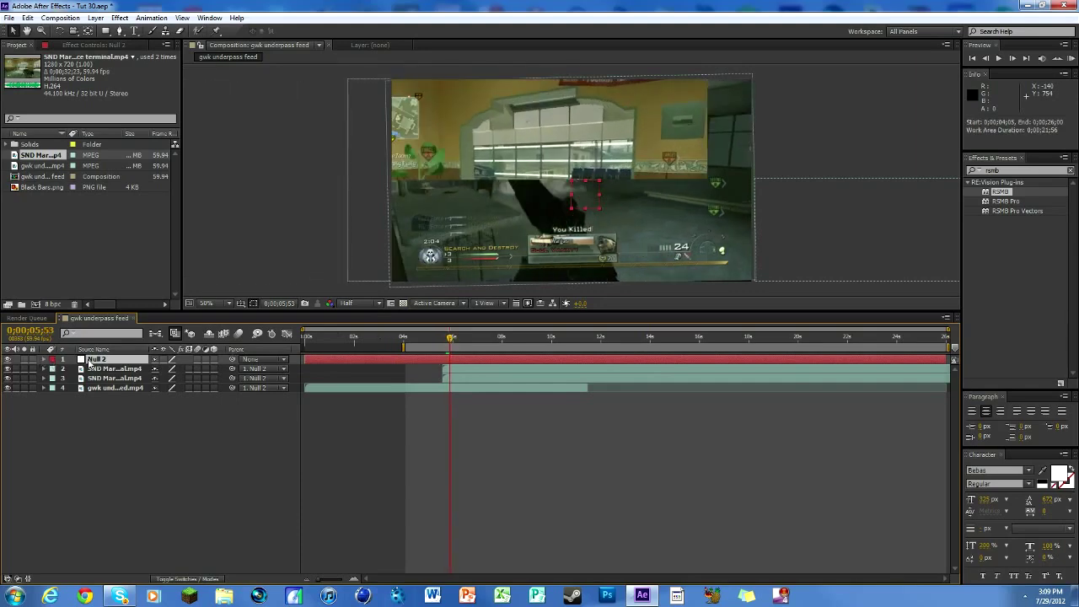
click(115, 365)
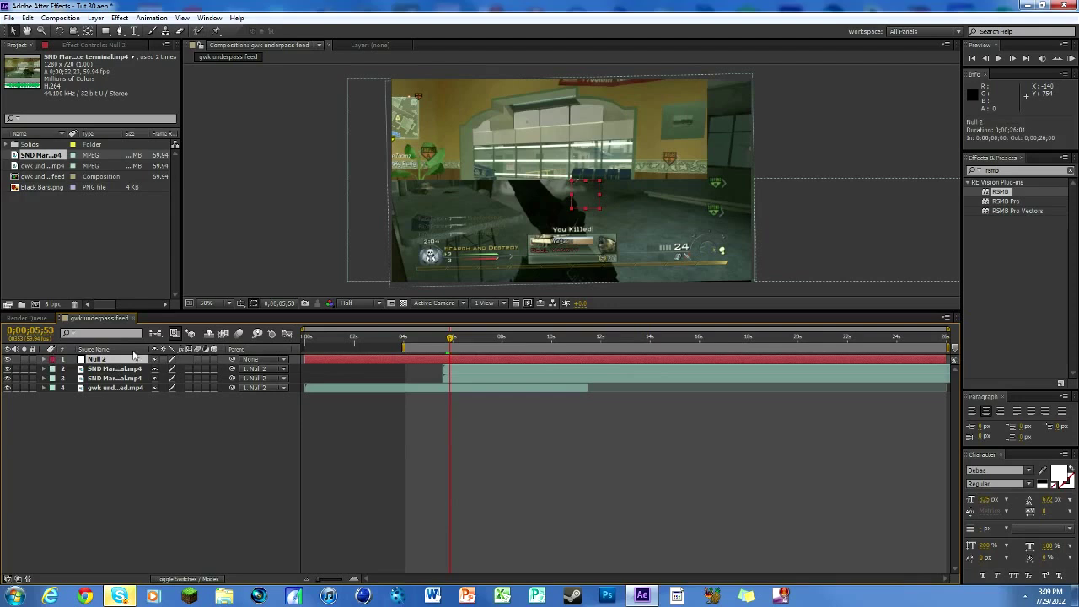
key(p)
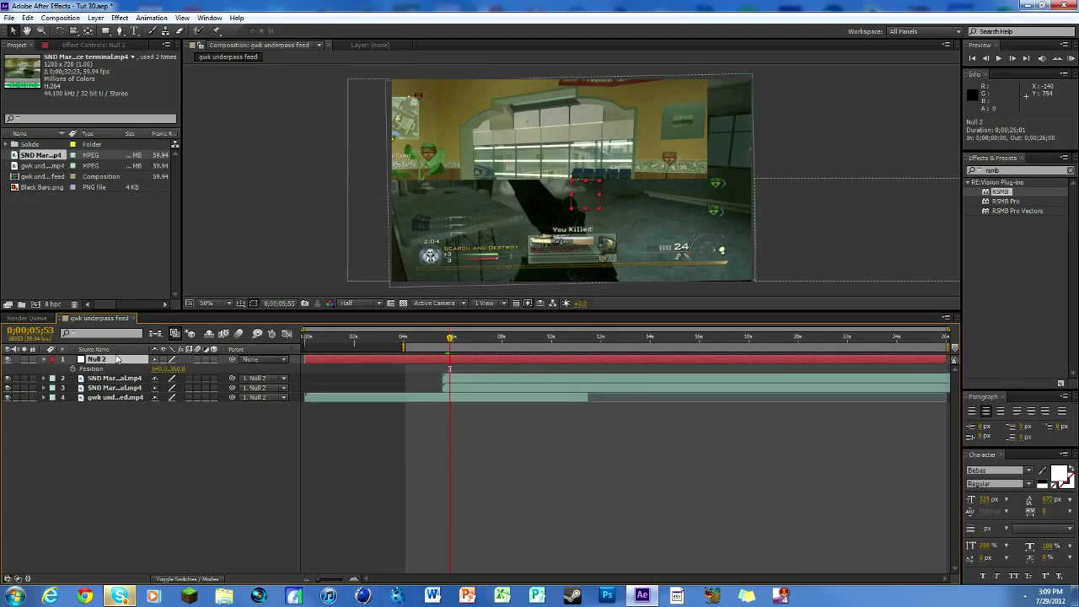
alt+click(72, 369)
text(wiggle()
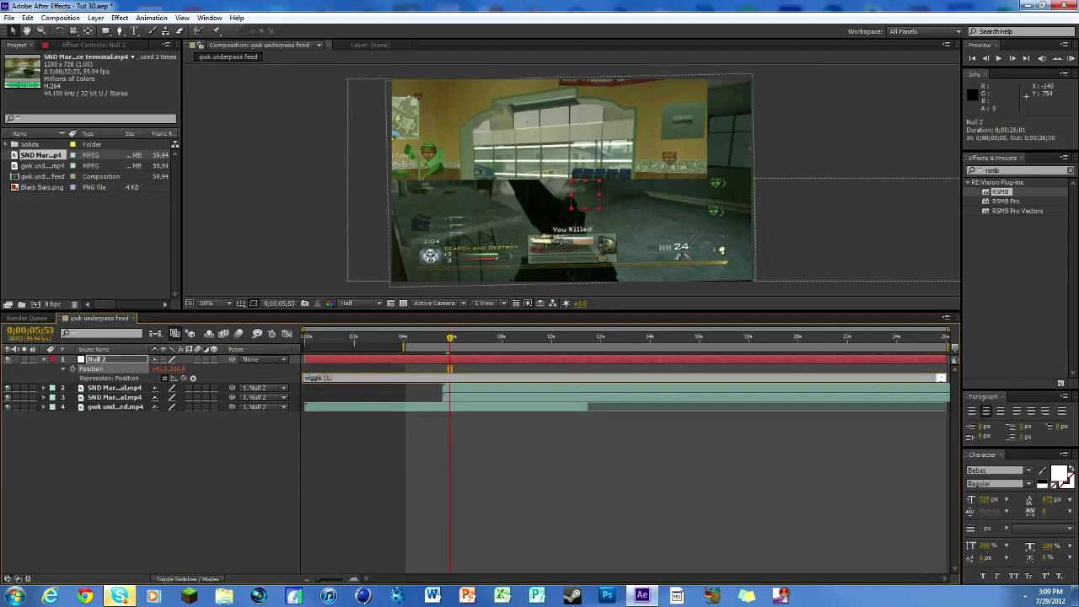
text(1,12))
click(351, 379)
click(347, 422)
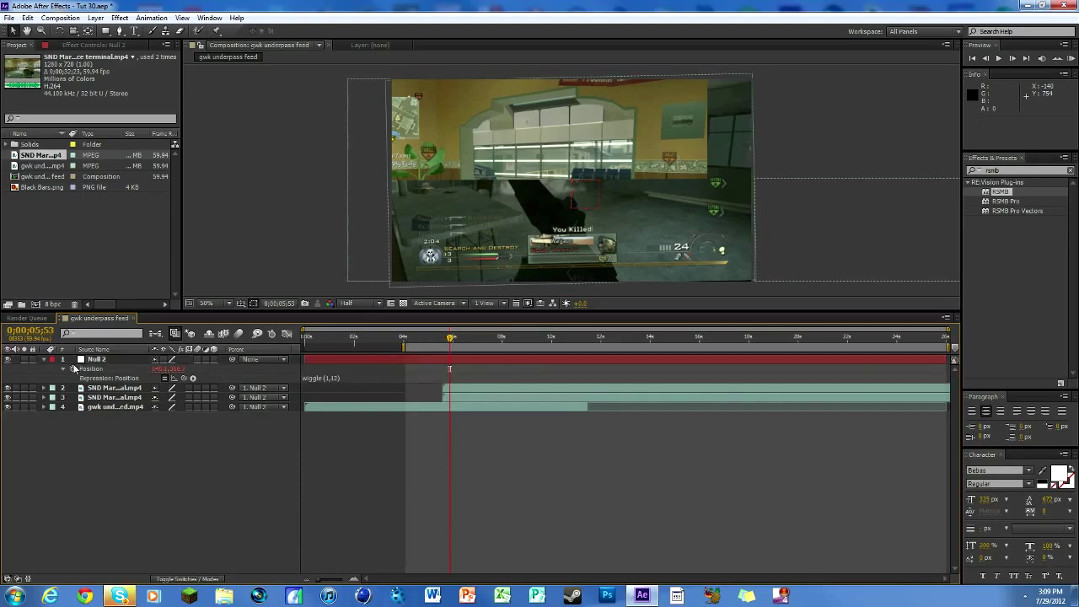
mouse_move(453, 342)
mouse_down()
mouse_move(523, 337)
mouse_move(452, 339)
mouse_up()
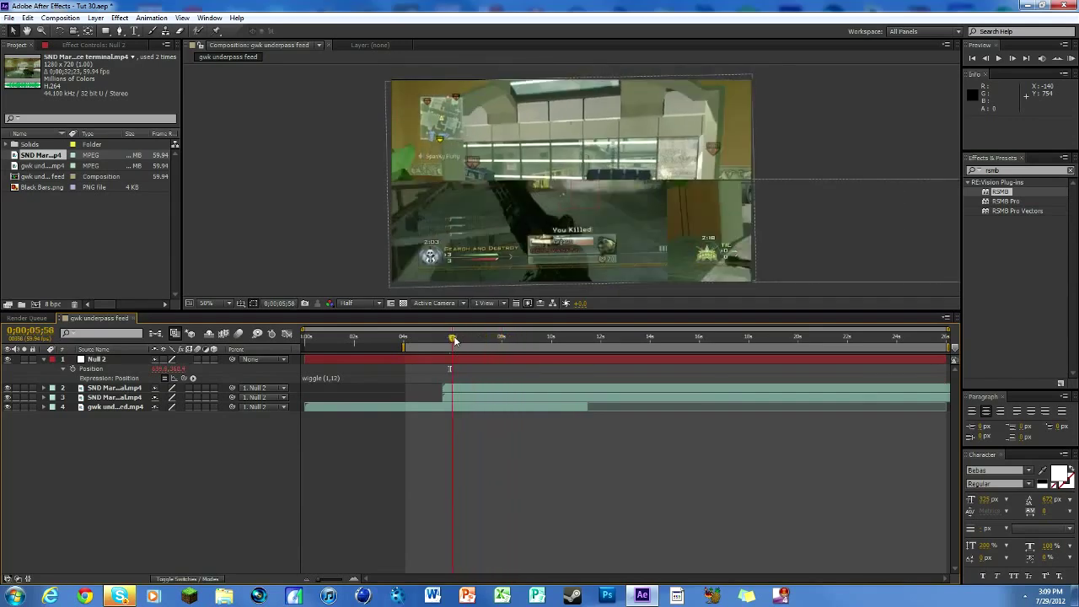
Step: Add the expression wiggle (1,2) to the Rotation of Null 2 and scrub to 0;00;07;05
click(95, 361)
key(r)
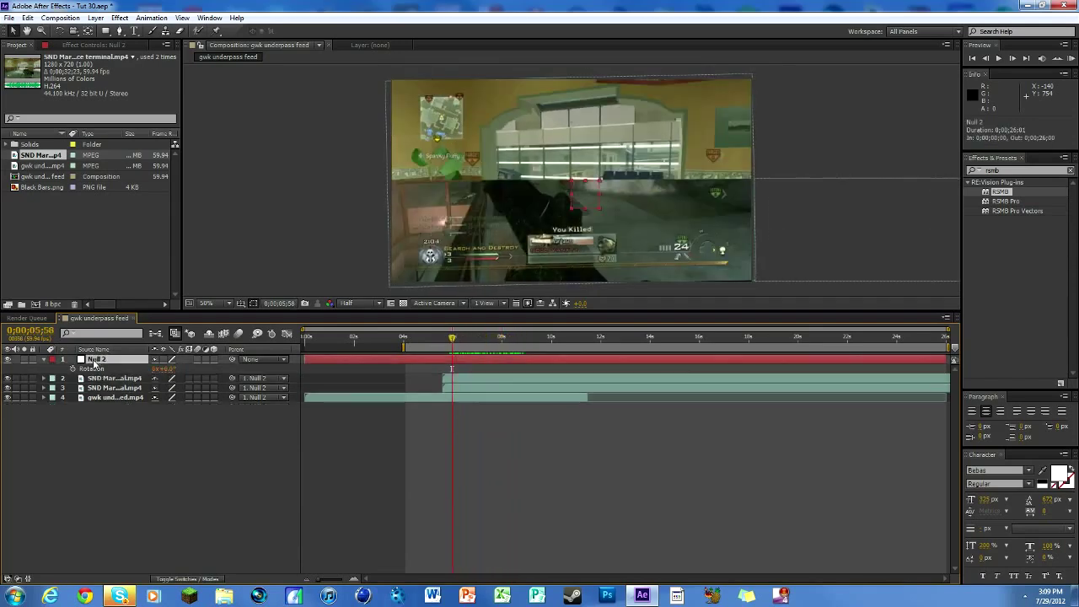
alt+click(72, 370)
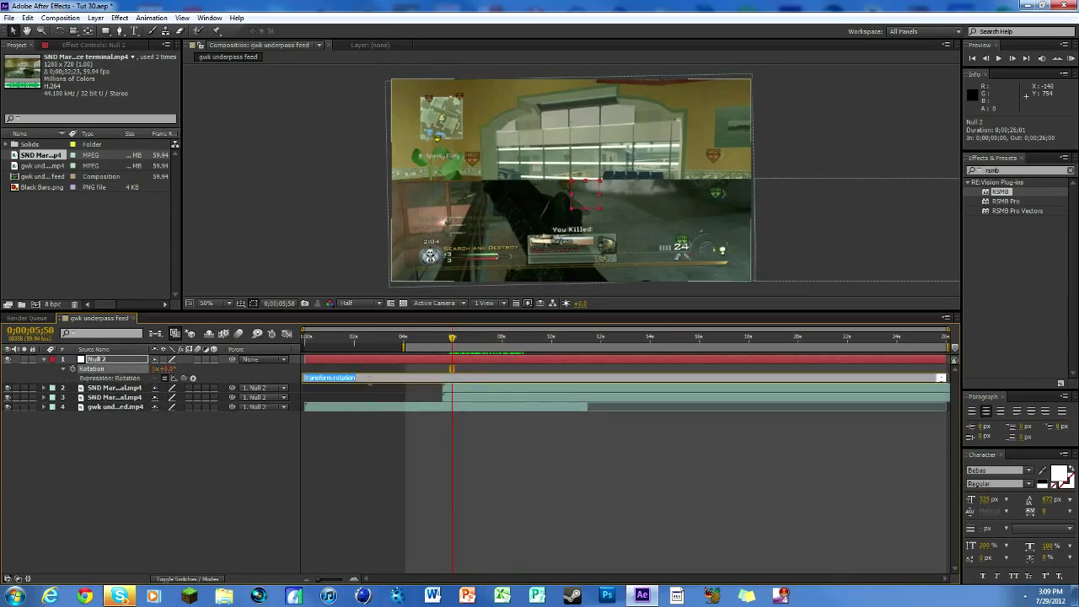
text(wiggle (1,2)
click(274, 465)
drag(453, 341, 480, 341)
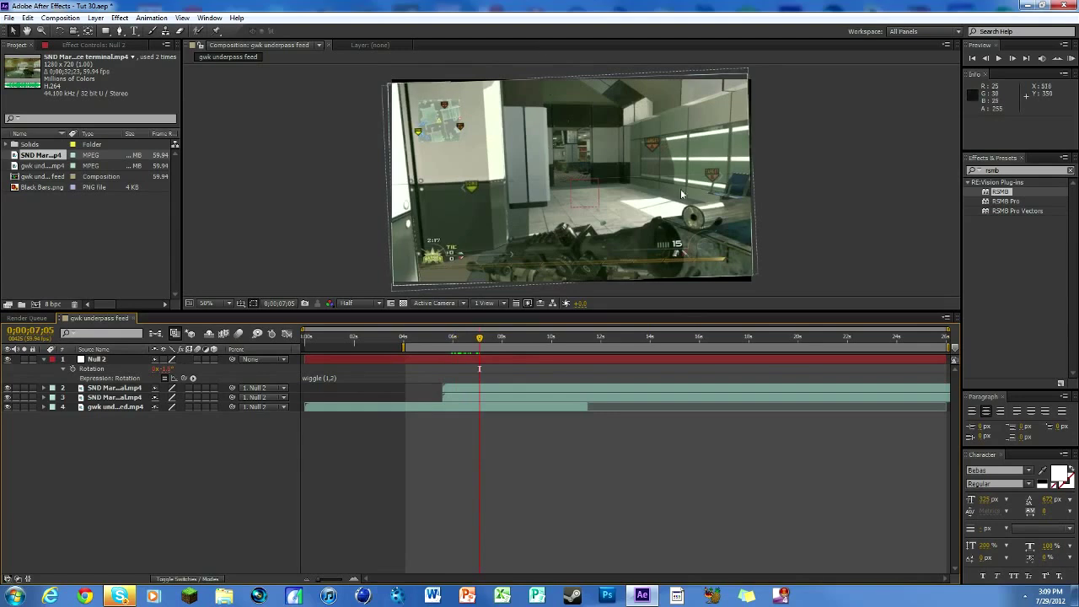
Step: Set the Scale of Null 2 to 107% and check the seam between the two SND halves
click(93, 360)
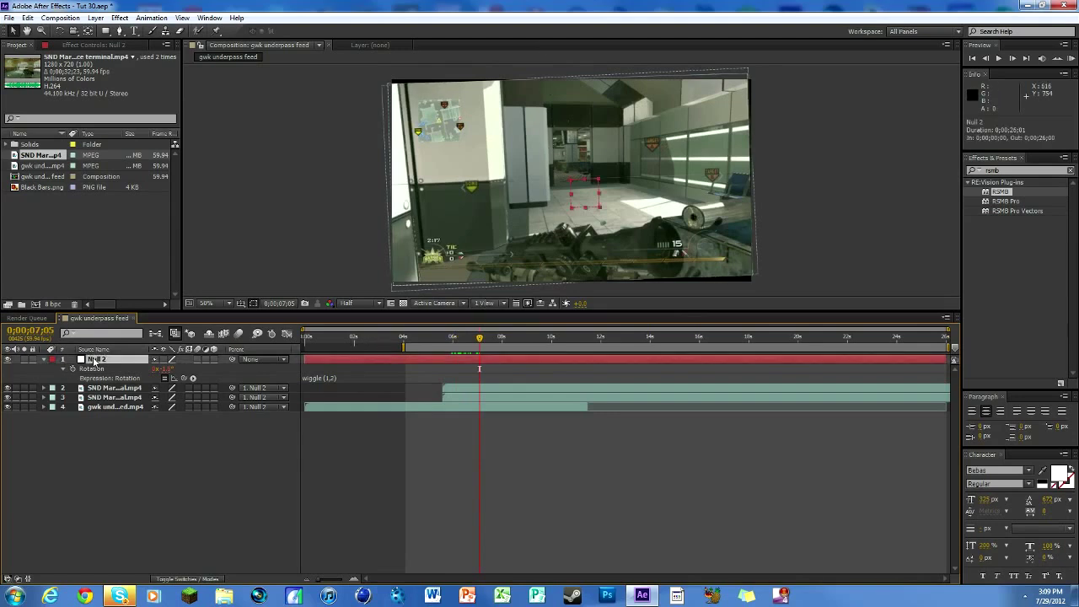
key(s)
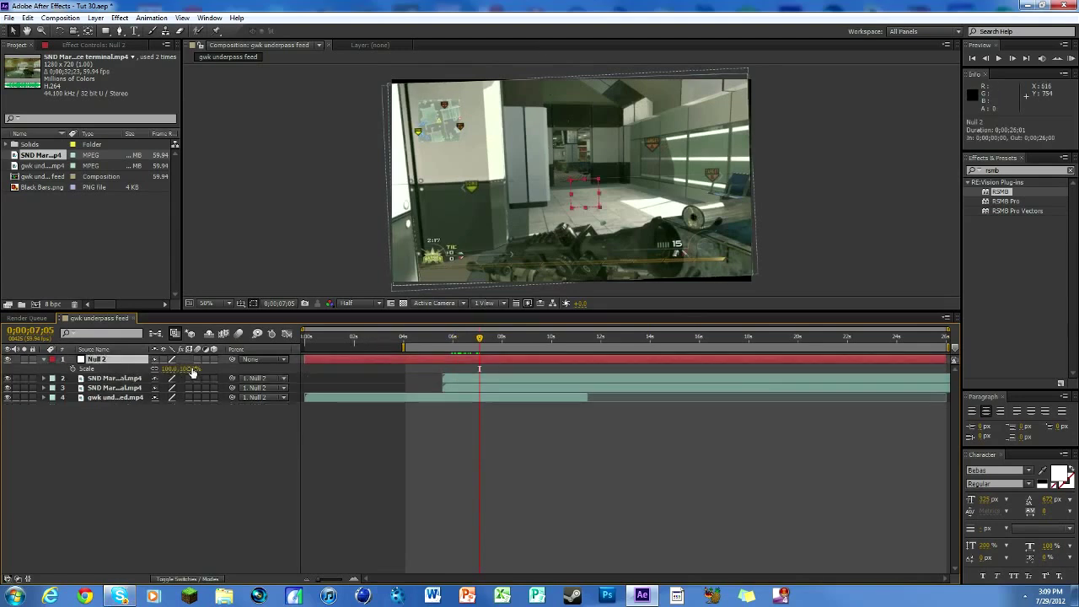
drag(166, 368, 177, 369)
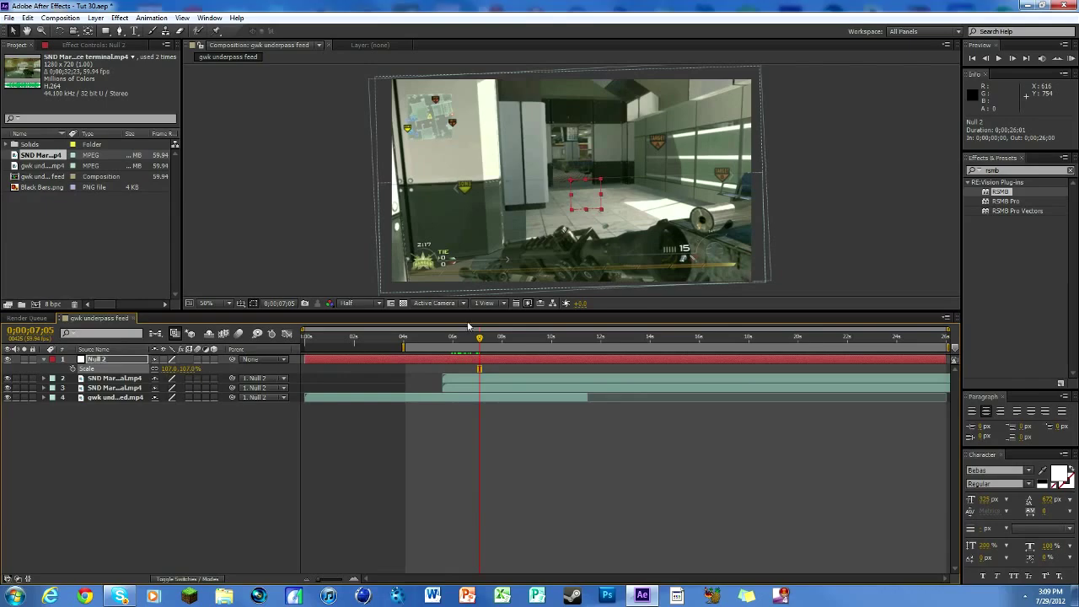
mouse_move(479, 340)
mouse_down()
mouse_move(609, 348)
mouse_move(422, 346)
mouse_move(474, 346)
mouse_up()
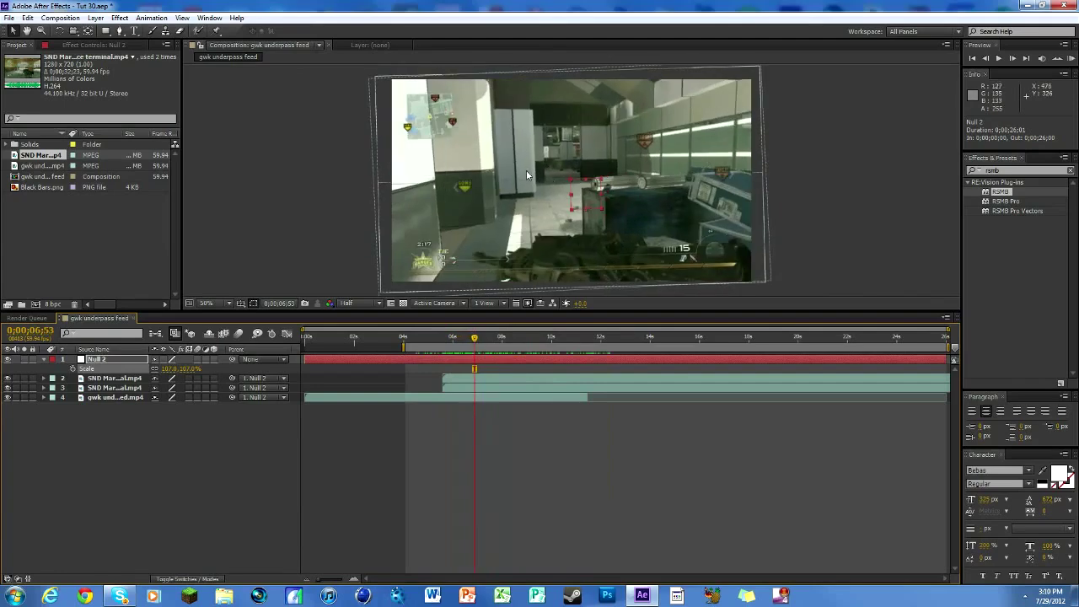
scroll(540, 177, up, 6)
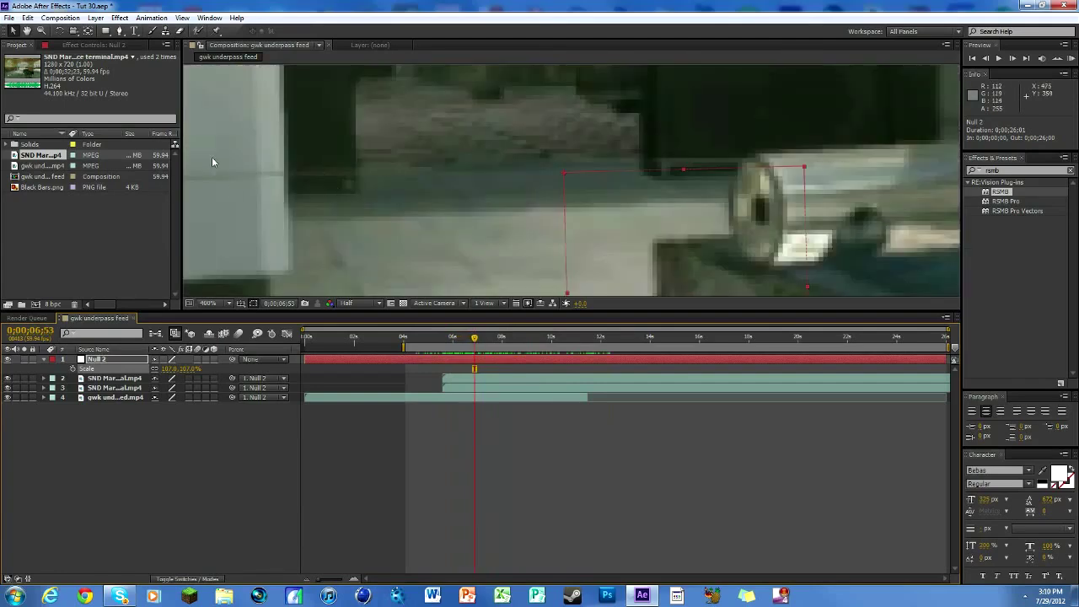
scroll(297, 177, down, 4)
scroll(375, 219, up, 2)
Step: Add another copy of the SND clip beneath the gwk underpass clip and trim the gwk clip's end at 0;00;06;25
drag(41, 155, 435, 398)
click(474, 399)
mouse_move(474, 339)
mouse_down()
mouse_move(434, 338)
mouse_move(461, 346)
mouse_up()
scroll(527, 265, down, 2)
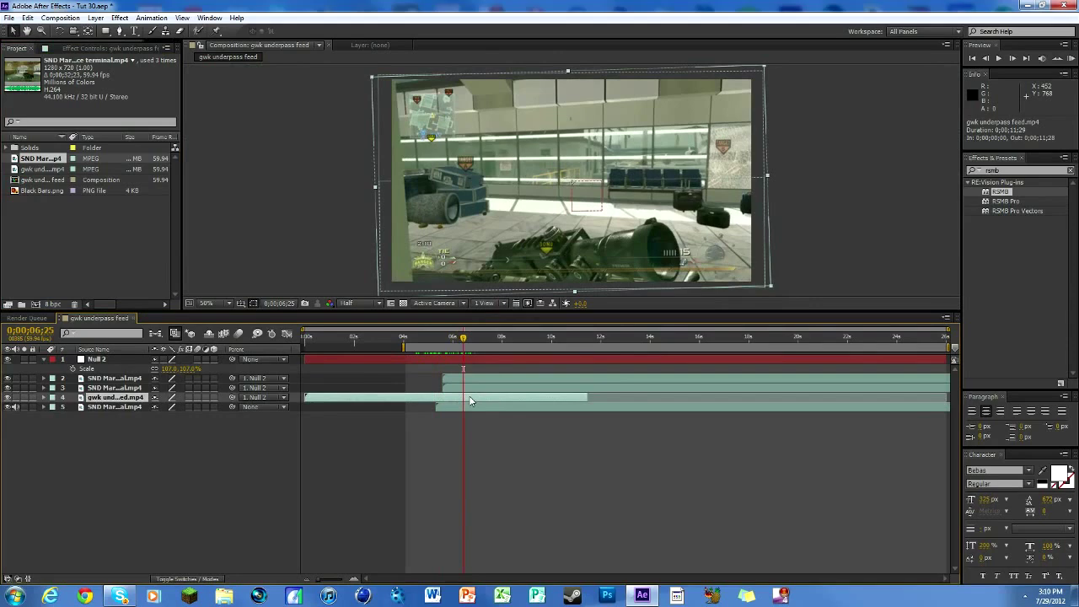
key(alt+bracketright)
Step: Trim the ends of the two masked SND clips at 0;00;06;23
drag(461, 338, 464, 338)
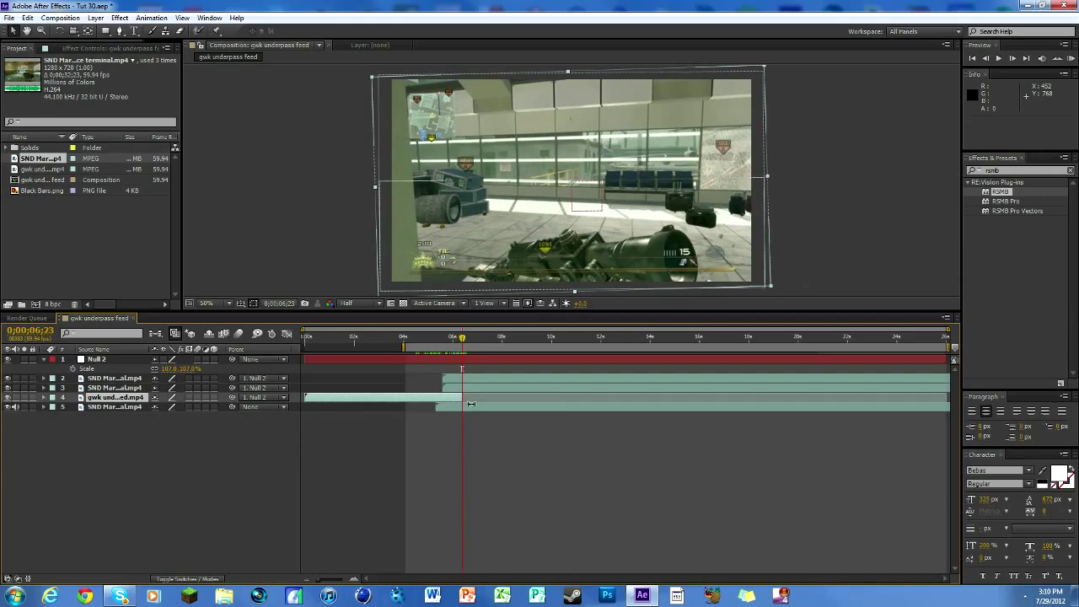
click(482, 380)
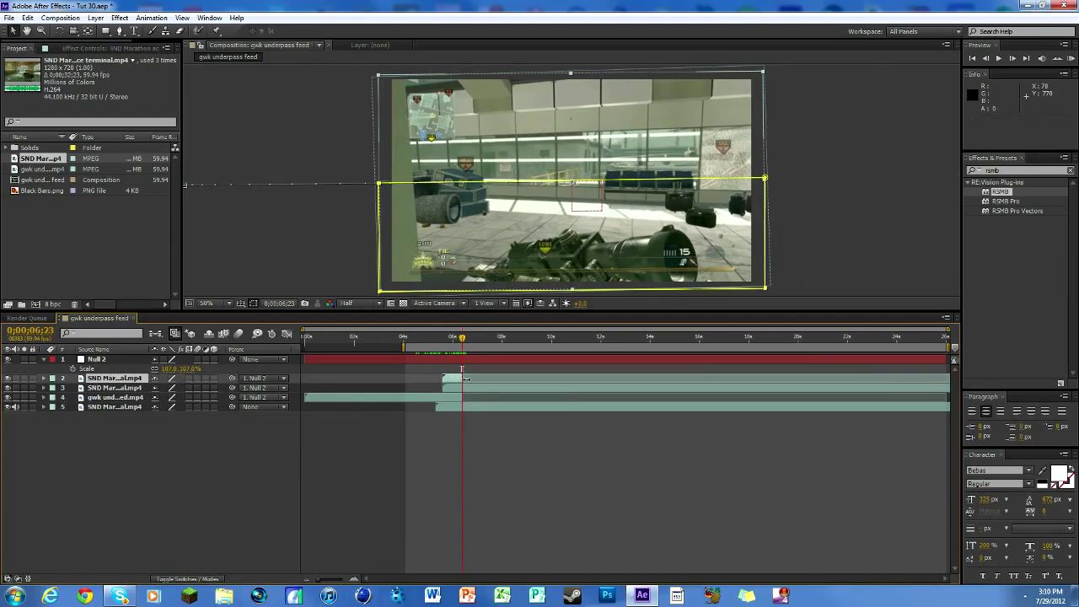
click(491, 388)
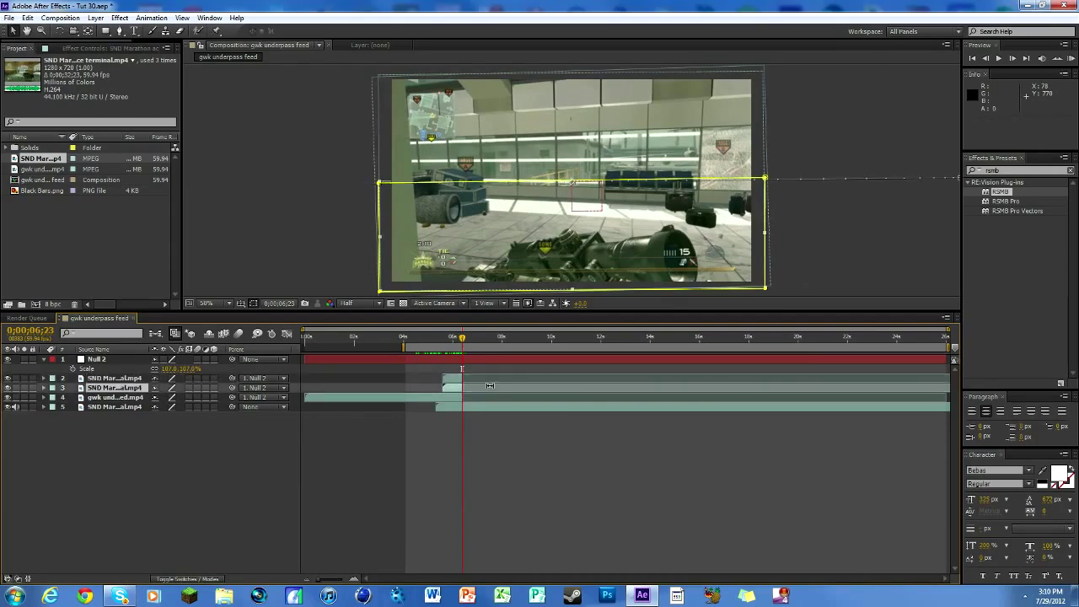
key(Page_Down)
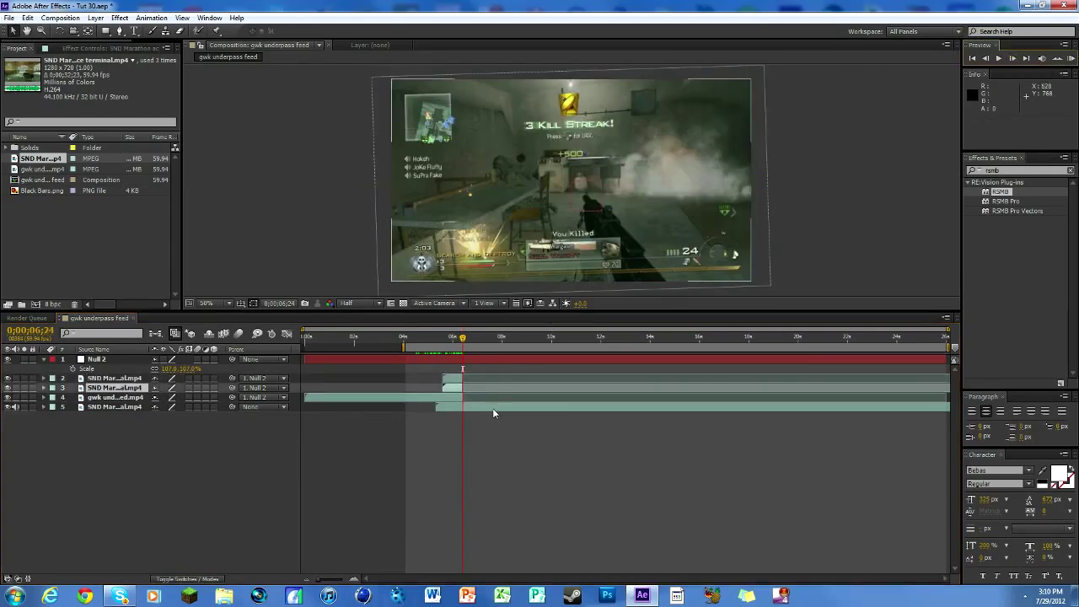
Step: Trim the gwk clip's end to match the masked SND clips and slide the bottom SND clip to start at 0;00;05;45
click(488, 409)
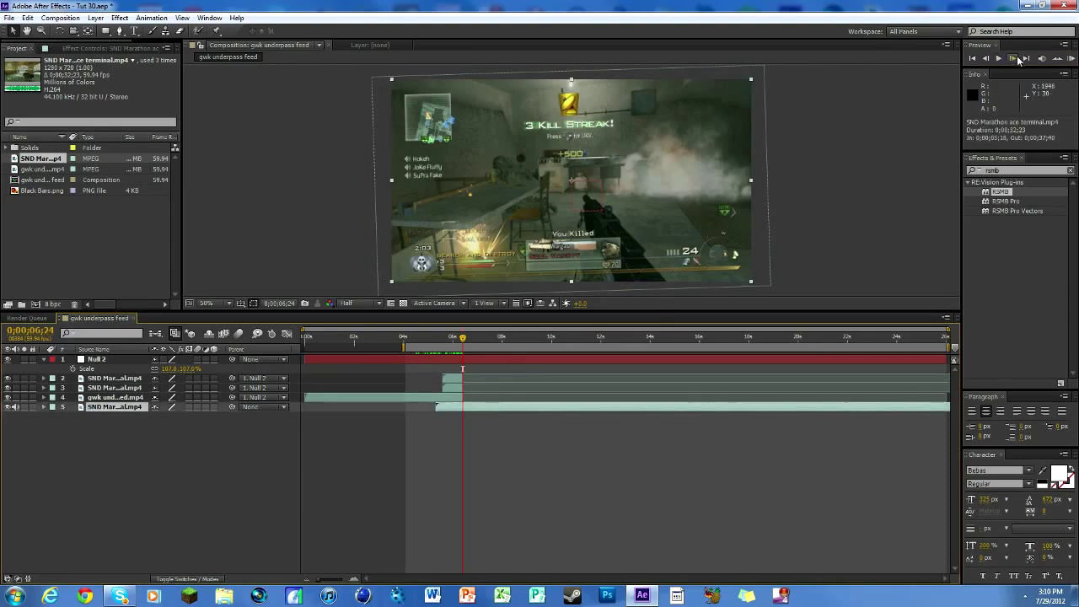
key(Page_Down)
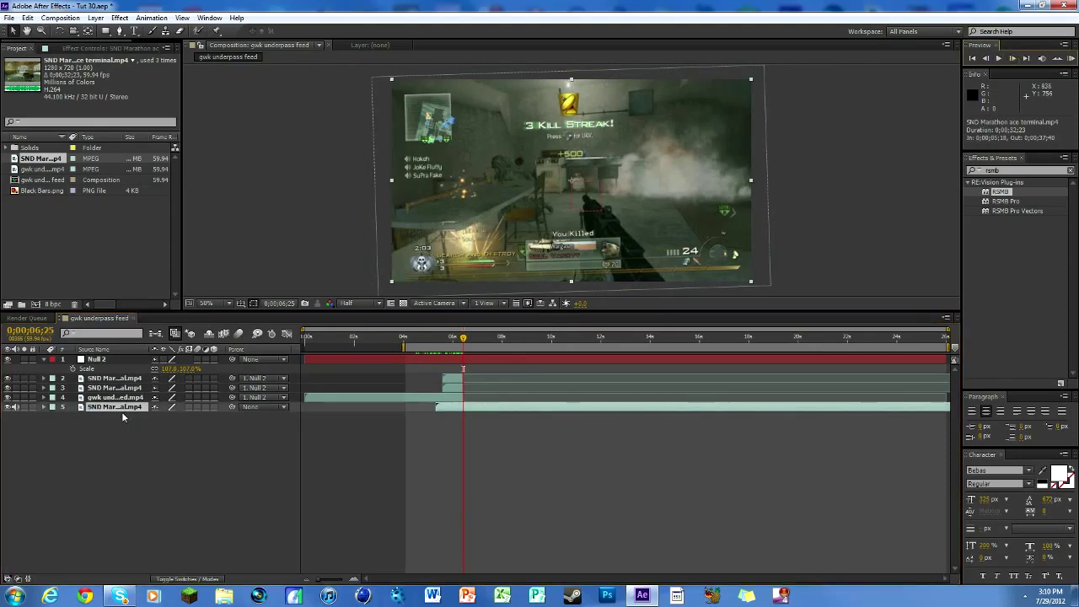
drag(317, 580, 349, 579)
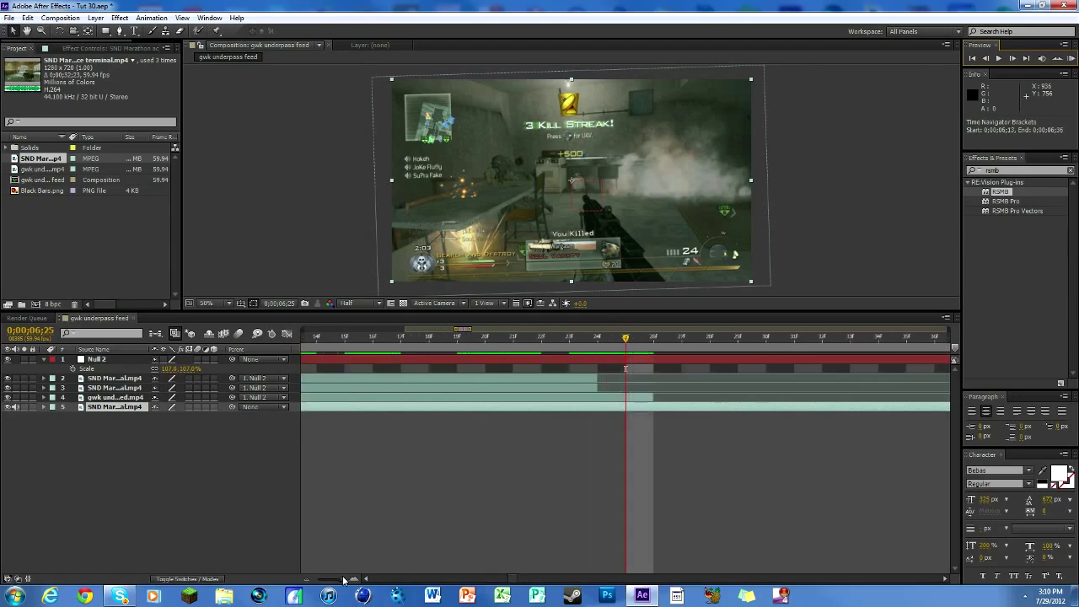
drag(654, 397, 549, 405)
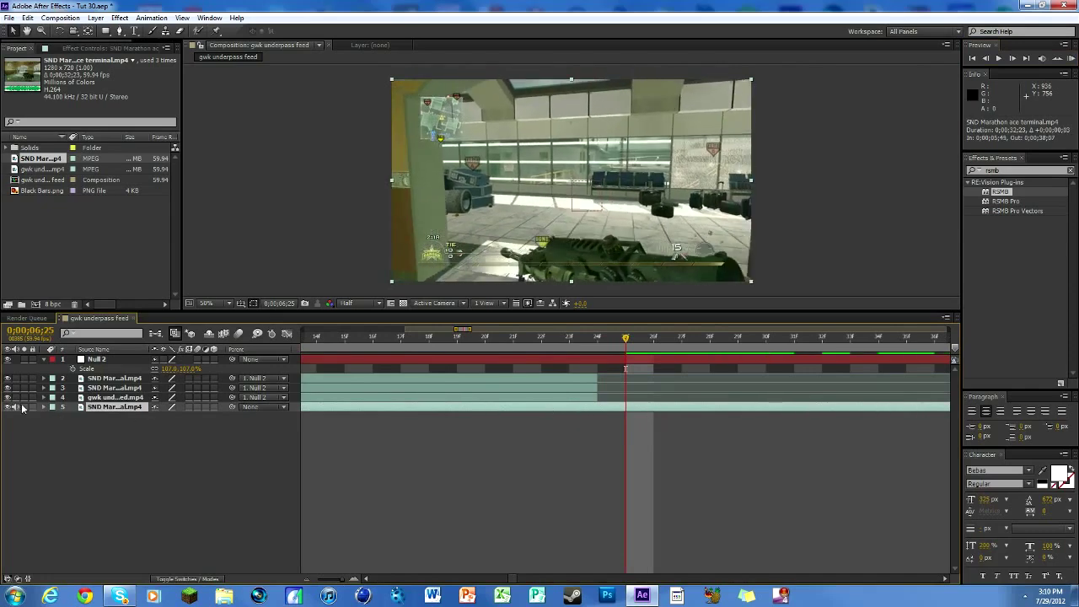
click(987, 59)
click(987, 58)
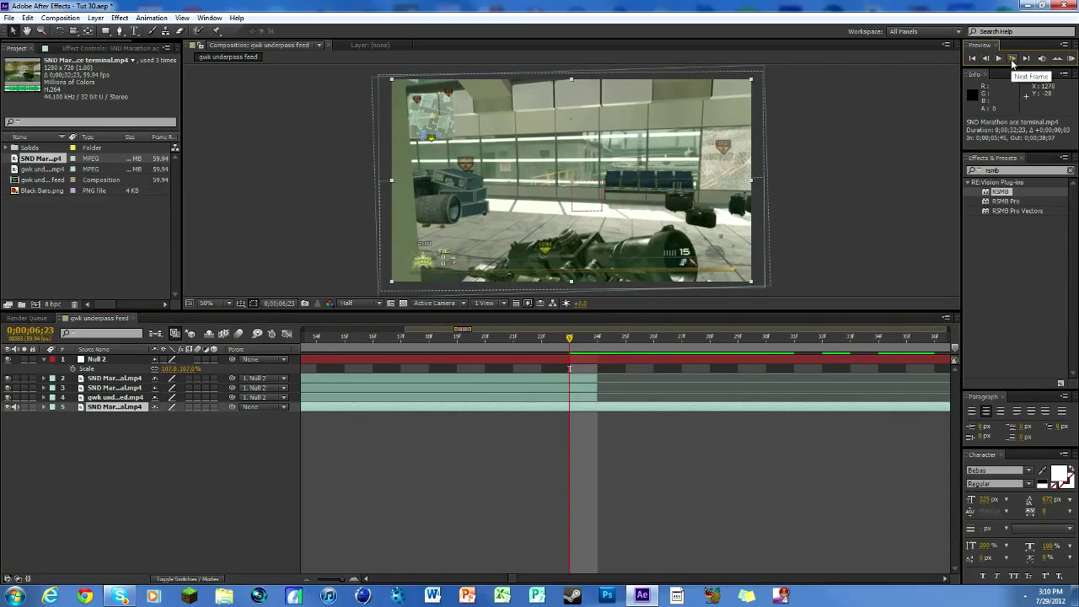
click(1013, 58)
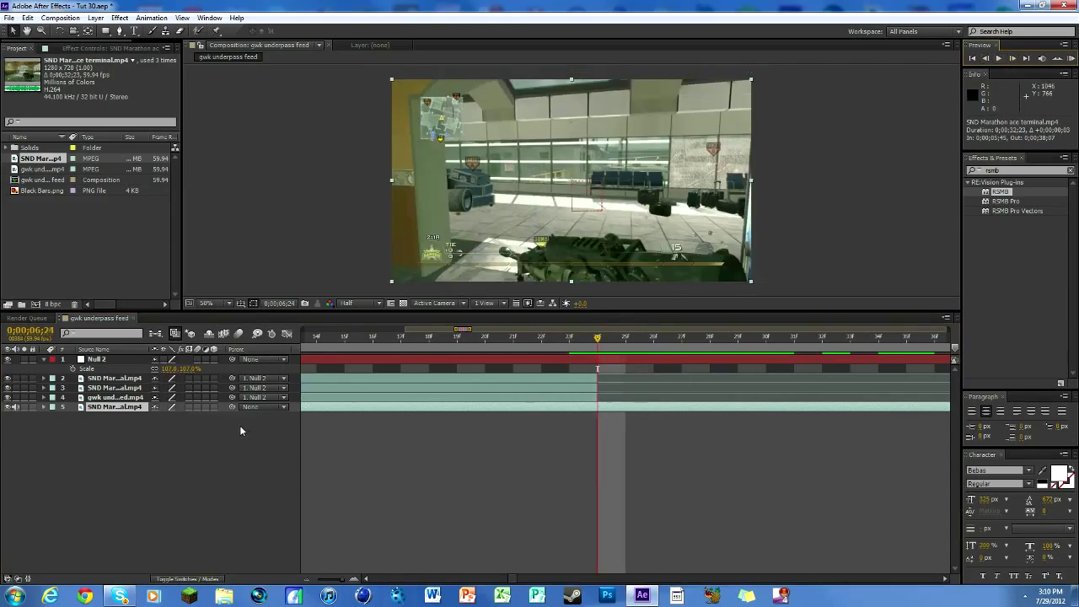
Step: Try to parent the bottom SND clip to Null 2 and compare the frames on either side of the cut
drag(233, 408, 91, 360)
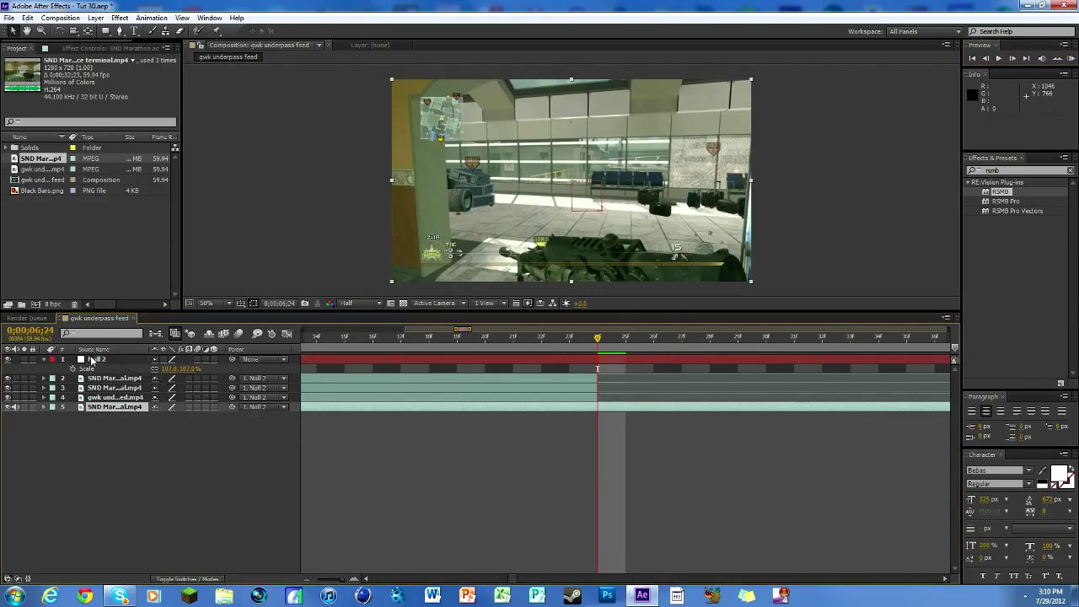
click(987, 59)
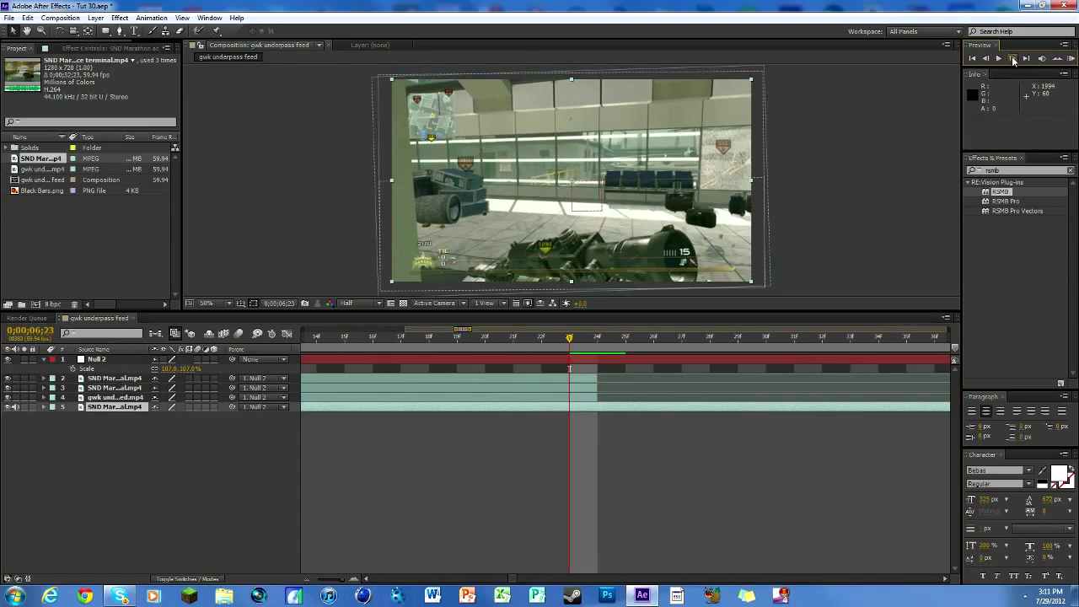
click(1013, 58)
Step: Delete the Null 2 layer from the composition
drag(328, 580, 309, 580)
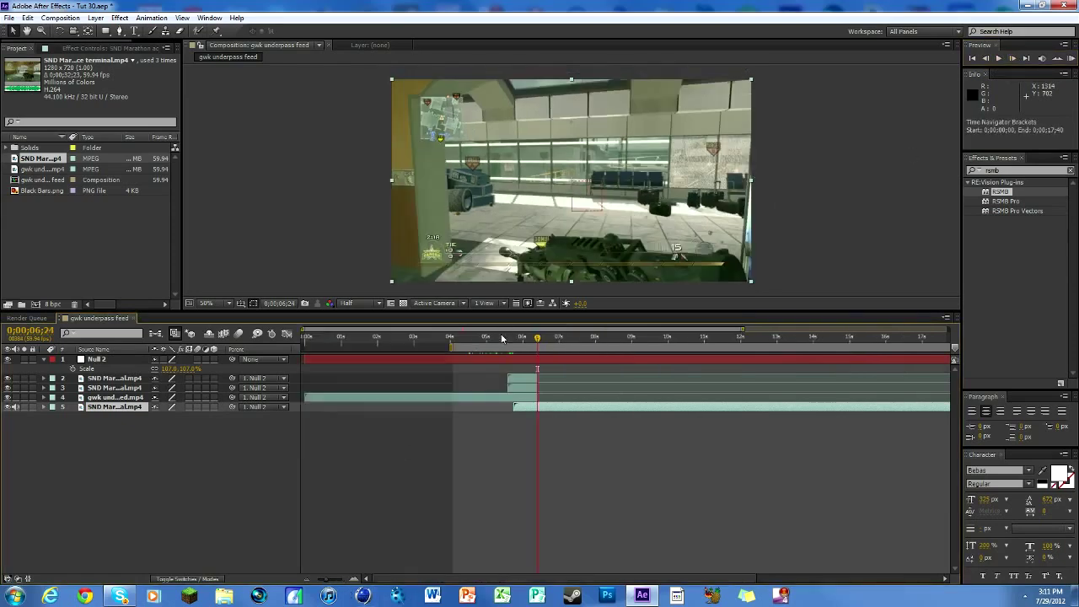
click(89, 361)
key(Delete)
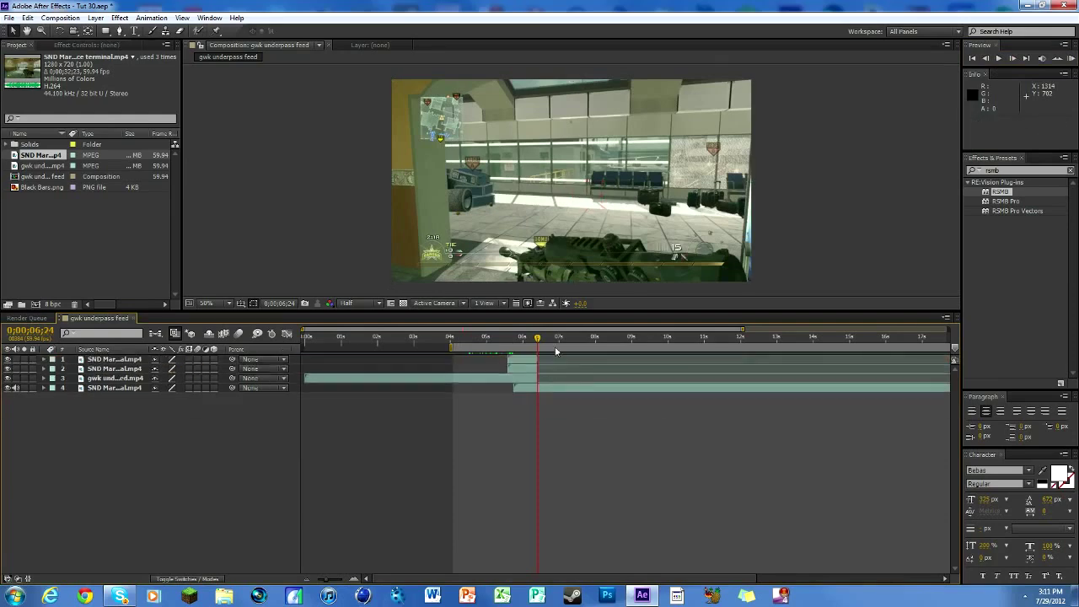
Step: Slide the bottom SND clip to start at 0;00;05;53 and scrub over the cut to check the match
drag(537, 337, 537, 337)
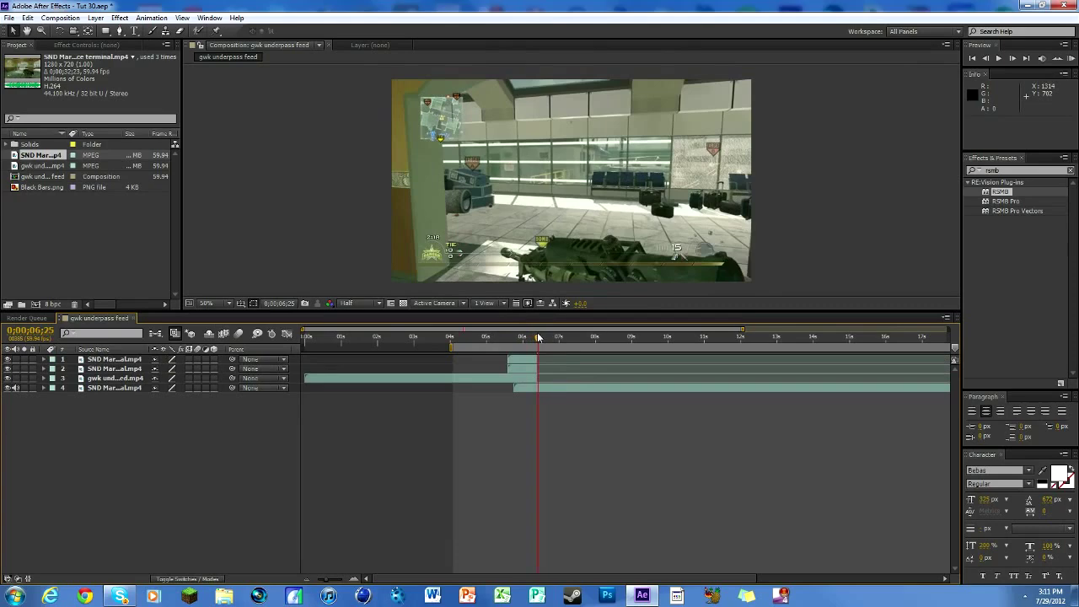
drag(541, 388, 546, 388)
drag(537, 338, 525, 337)
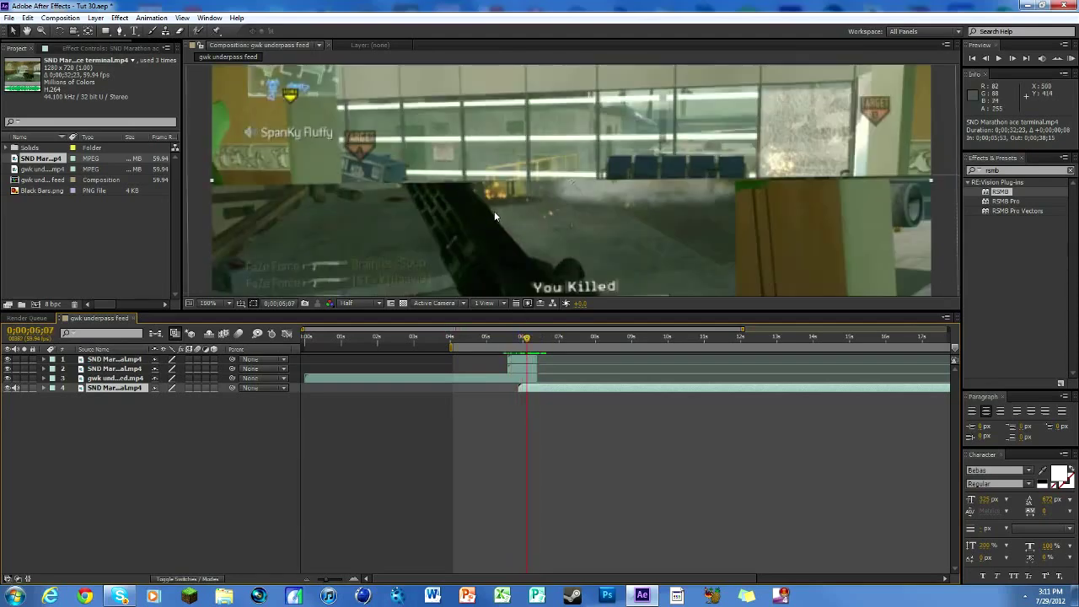
click(538, 341)
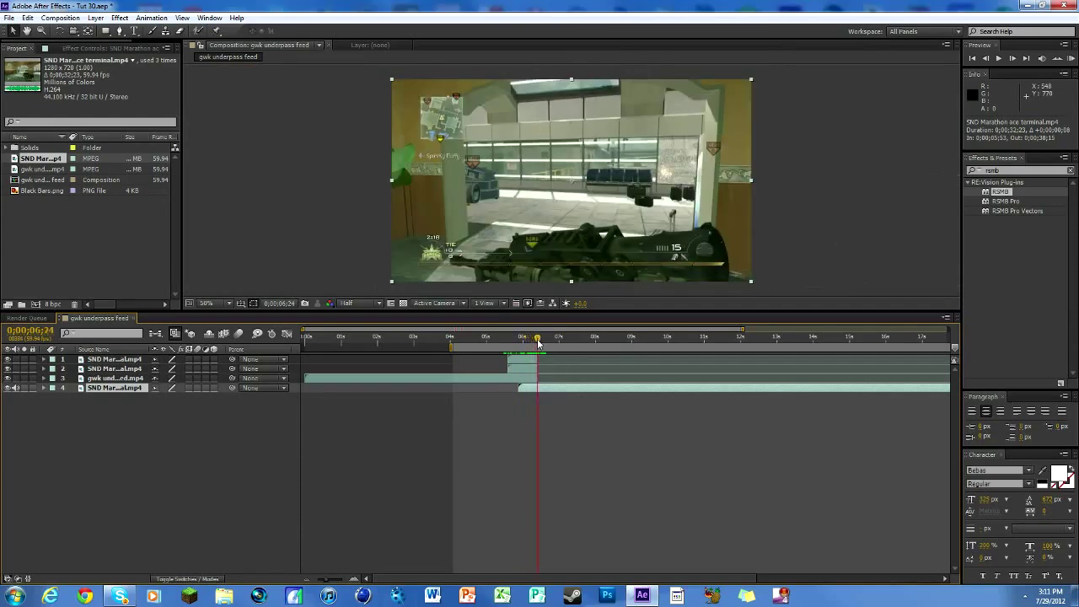
drag(538, 340, 537, 341)
click(539, 340)
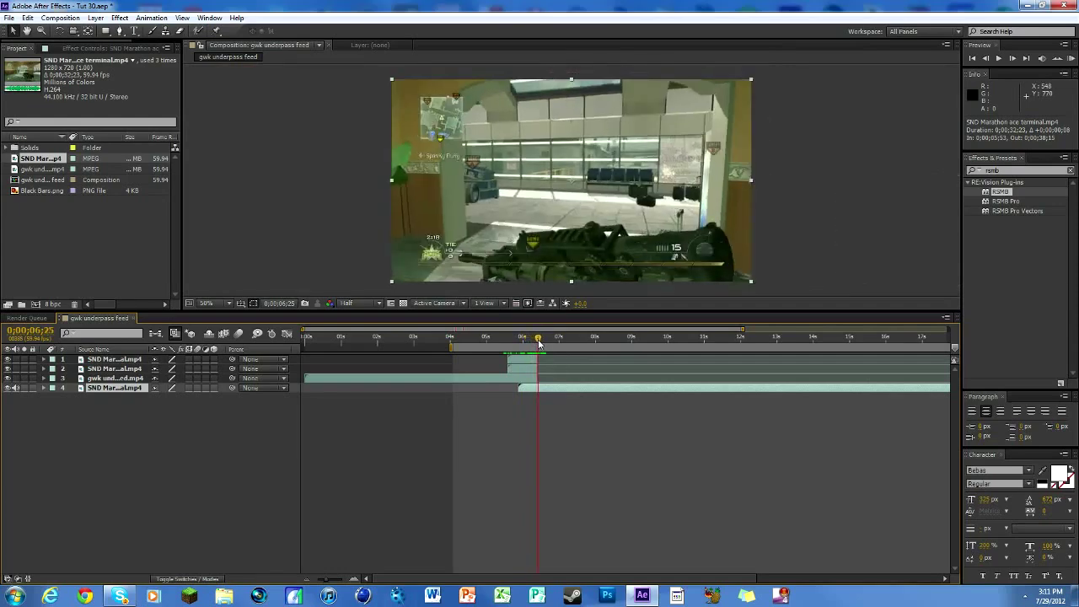
Step: Slide the bottom SND clip earlier to start at 0;00;05;31 and compare the frames around the cut
drag(549, 389, 542, 388)
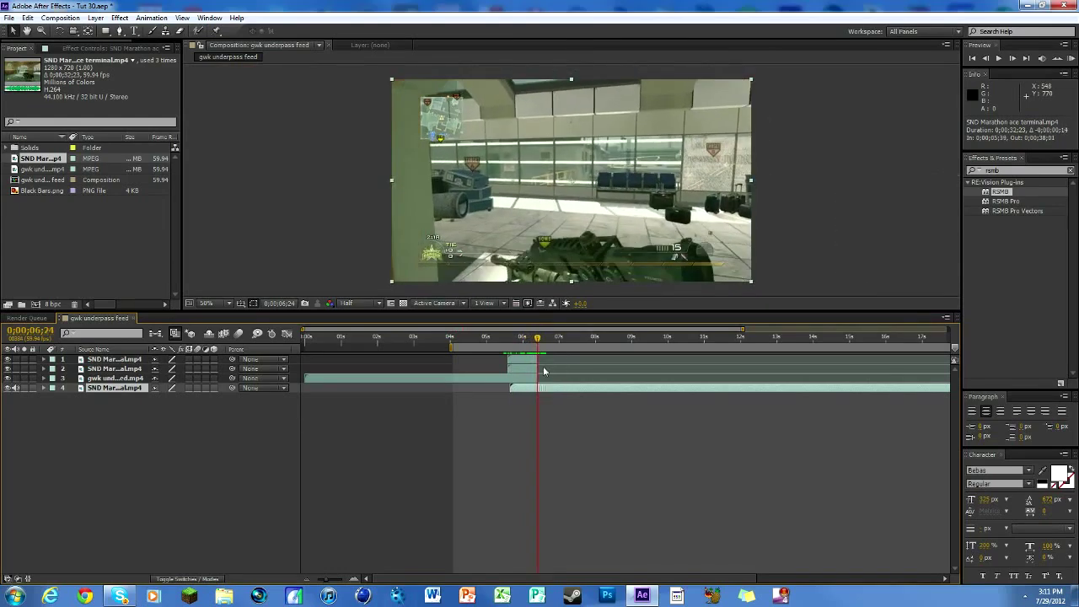
drag(540, 339, 539, 342)
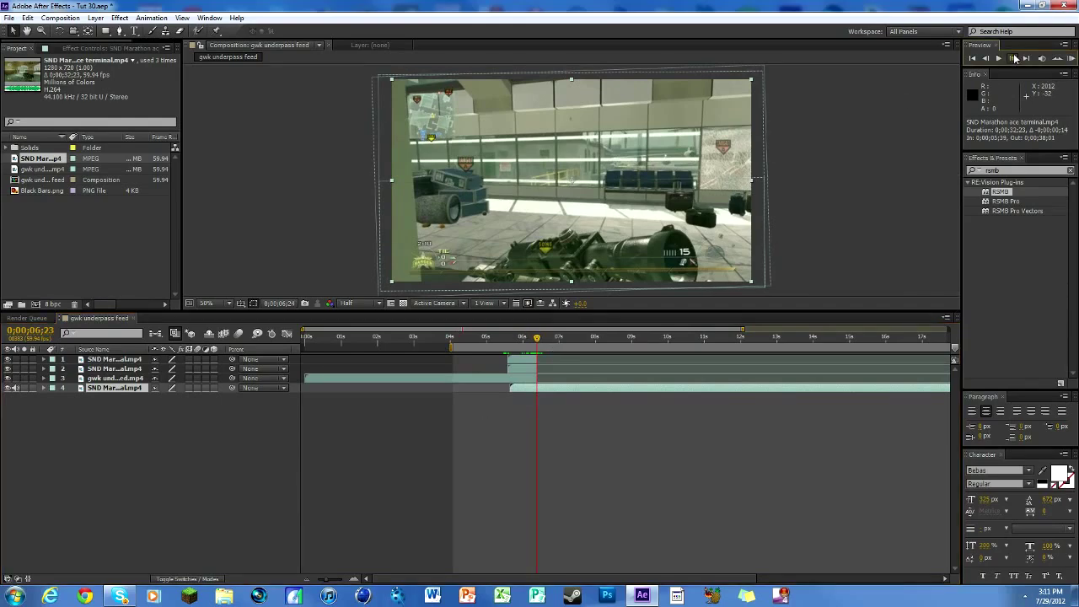
key(Page_Down)
drag(560, 396, 554, 393)
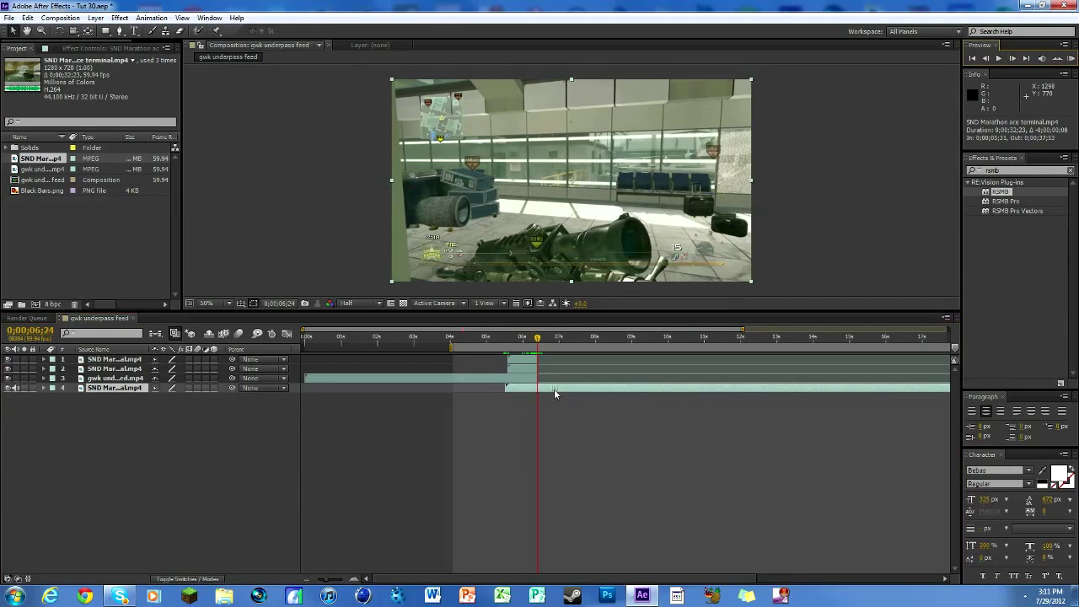
click(986, 58)
mouse_move(537, 338)
mouse_down()
mouse_move(523, 341)
mouse_move(605, 360)
mouse_move(680, 344)
mouse_move(516, 342)
mouse_move(536, 337)
mouse_up()
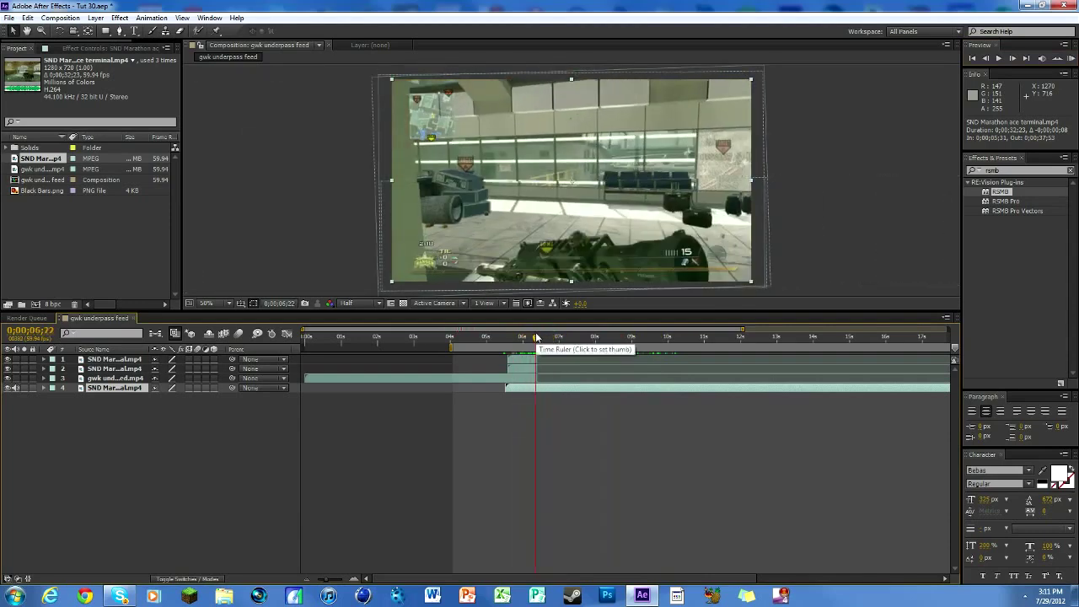